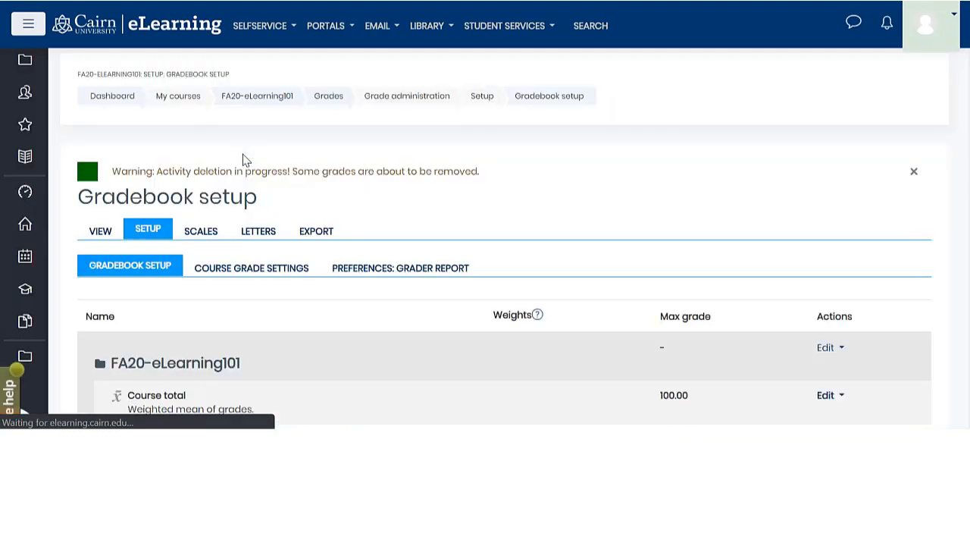
Start a new grade category named Quizzes and set its aggregation to Simple weighted mean of grades
{"action": "scroll", "coordinate": [422, 260], "scroll_direction": "down", "scroll_amount": 2}
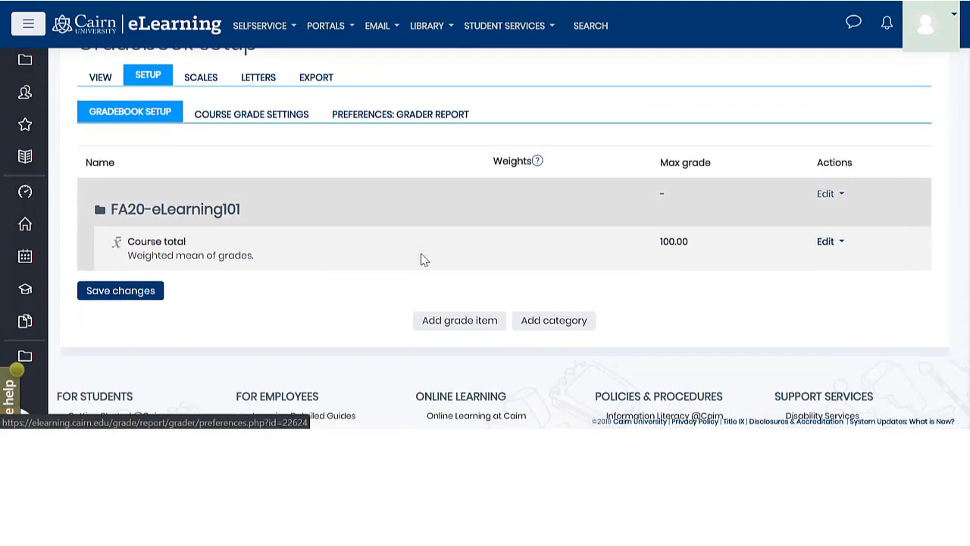
{"action": "left_click_drag", "start_coordinate": [250, 211], "coordinate": [106, 209]}
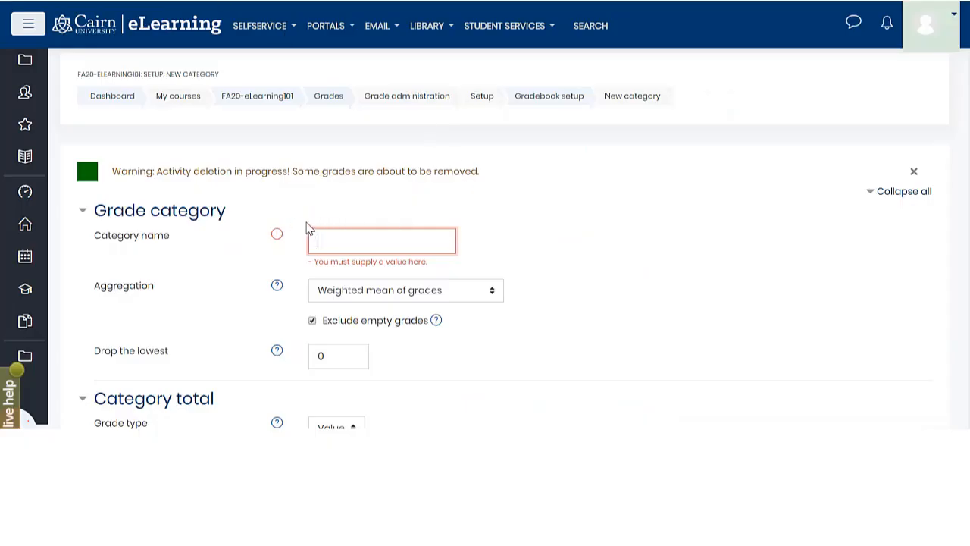
{"action": "left_click", "coordinate": [319, 239]}
{"action": "type", "text": "Quiz"}
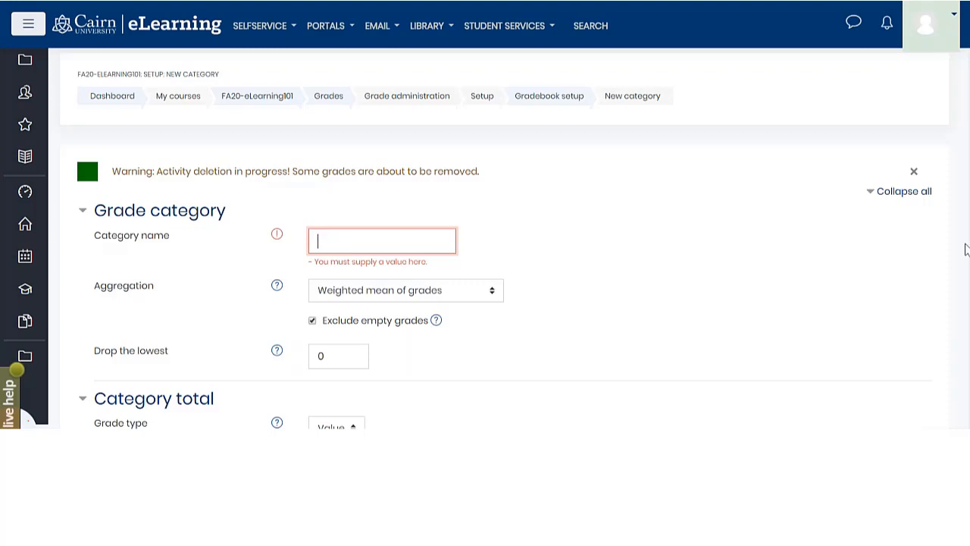
{"action": "type", "text": "Quizzes"}
{"action": "left_click", "coordinate": [615, 260]}
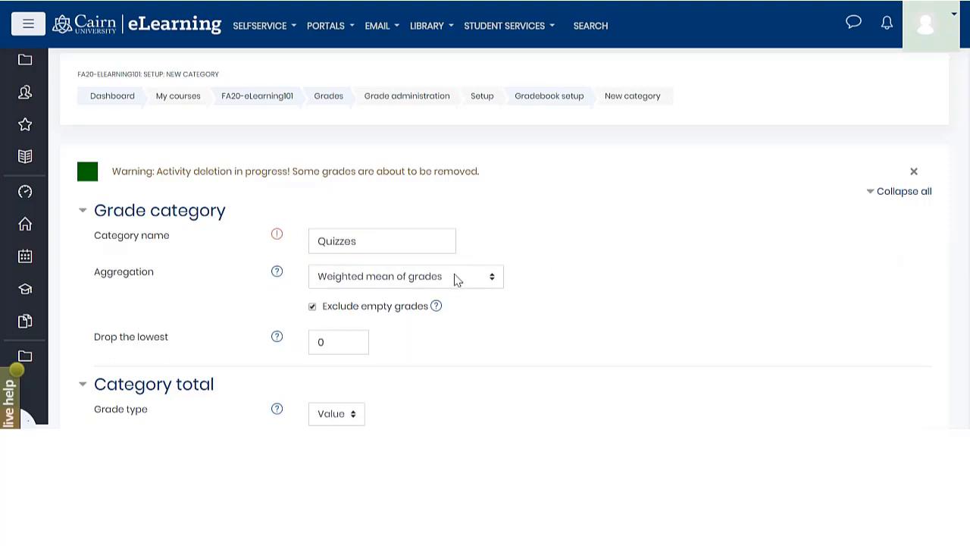
{"action": "left_click", "coordinate": [391, 282]}
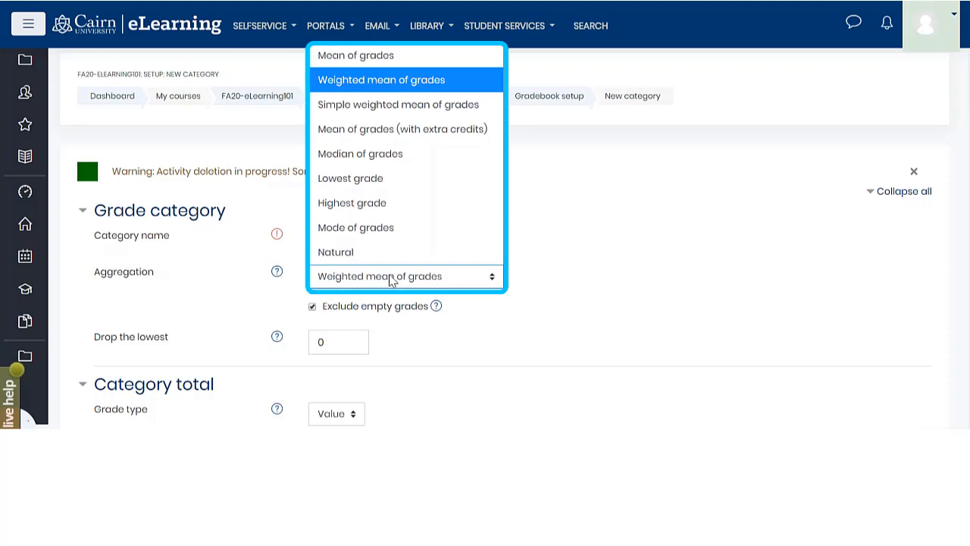
{"action": "left_click", "coordinate": [347, 104]}
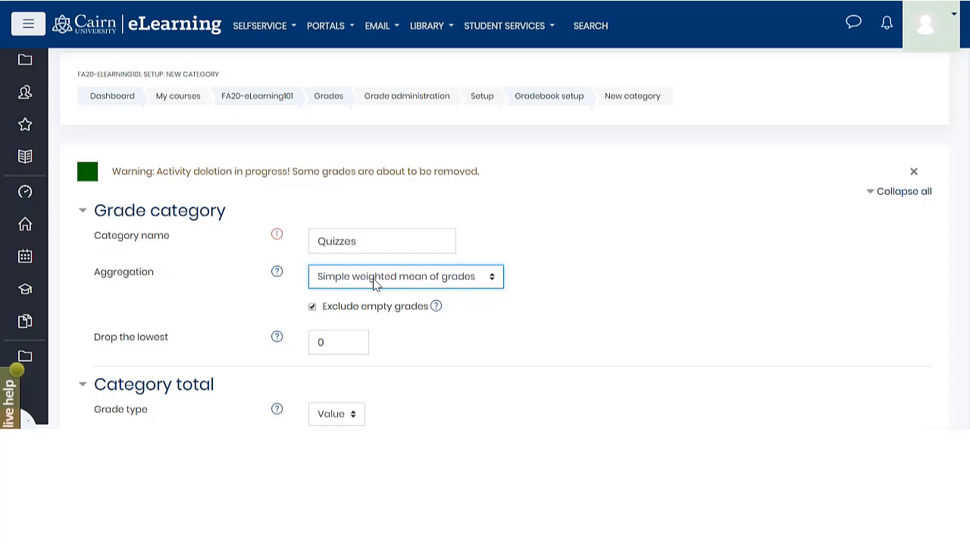
{"action": "left_click", "coordinate": [375, 283]}
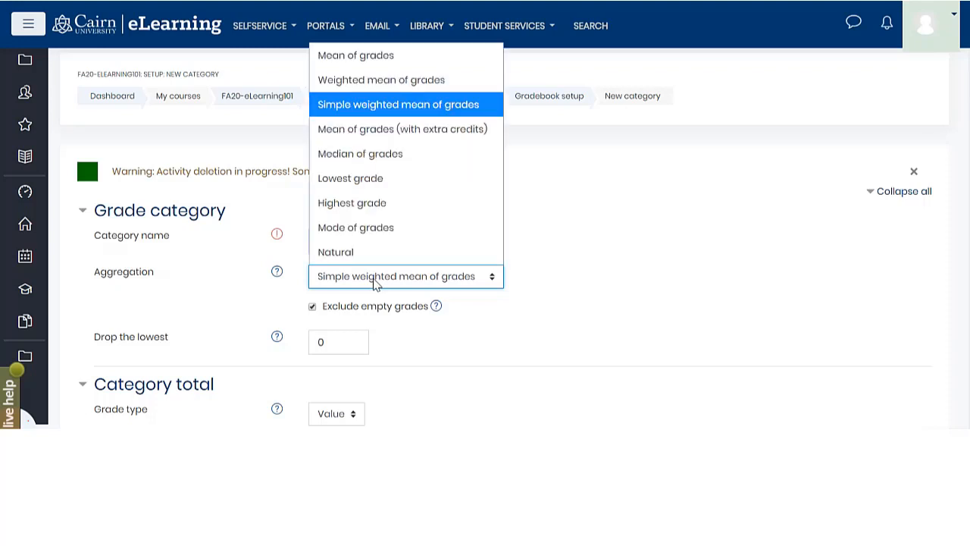
{"action": "left_click", "coordinate": [355, 110]}
Set the Quizzes category to drop the 1 lowest grade
{"action": "left_click", "coordinate": [335, 345]}
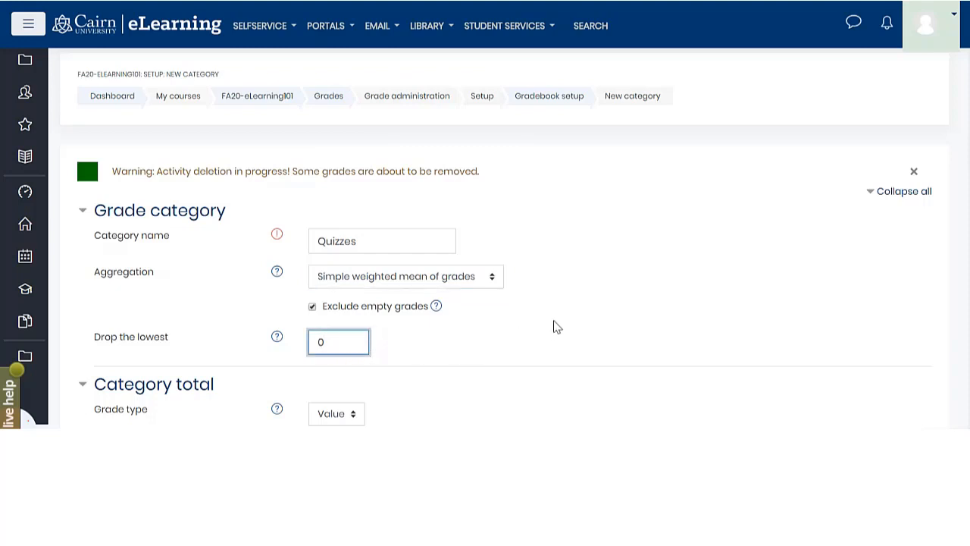
{"action": "scroll", "coordinate": [530, 300], "scroll_direction": "down", "scroll_amount": 1}
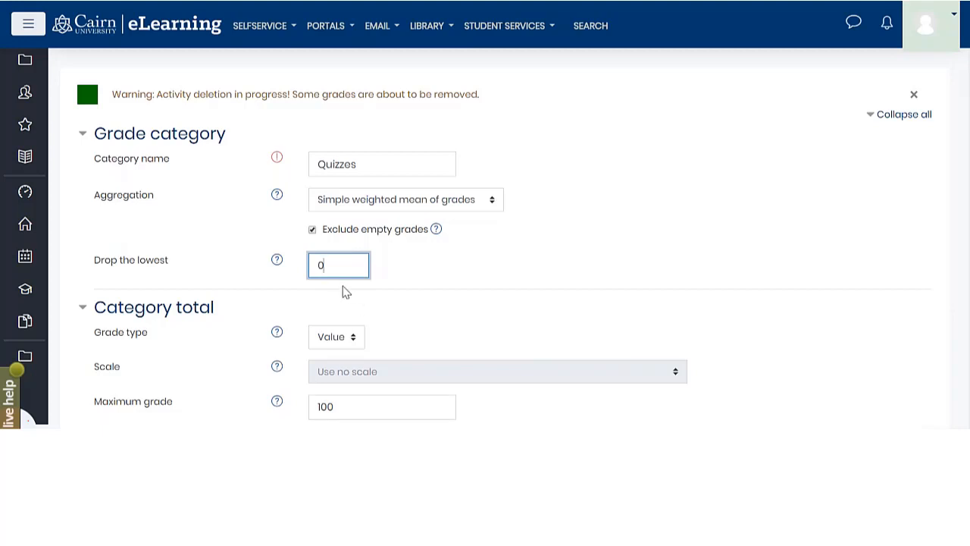
{"action": "left_click_drag", "start_coordinate": [341, 267], "coordinate": [317, 266]}
{"action": "key", "text": "BackSpace"}
{"action": "type", "text": "1"}
{"action": "scroll", "coordinate": [626, 268], "scroll_direction": "down", "scroll_amount": 1}
Set the number of lowest grades dropped to 0 and save the Quizzes category
{"action": "left_click_drag", "start_coordinate": [329, 188], "coordinate": [301, 194]}
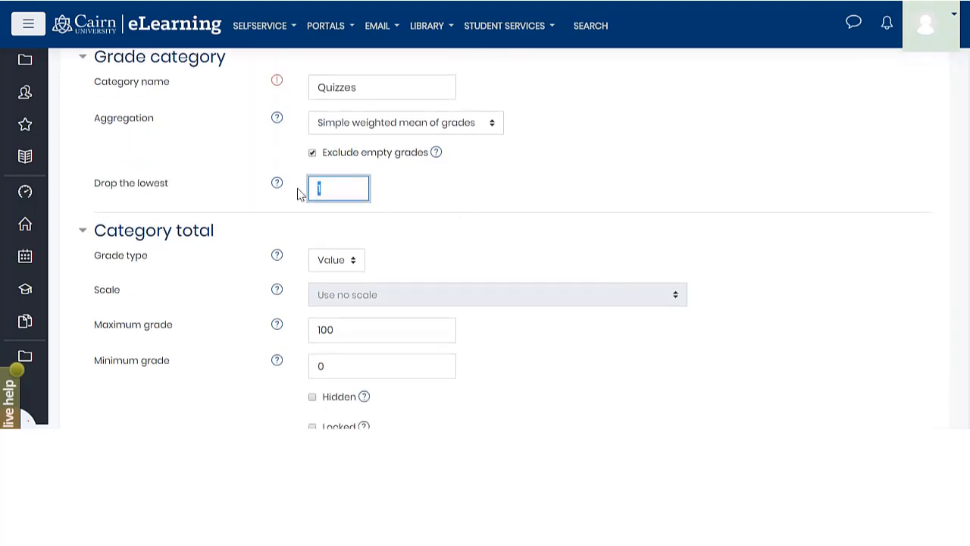
{"action": "type", "text": "0"}
{"action": "scroll", "coordinate": [578, 248], "scroll_direction": "down", "scroll_amount": 3}
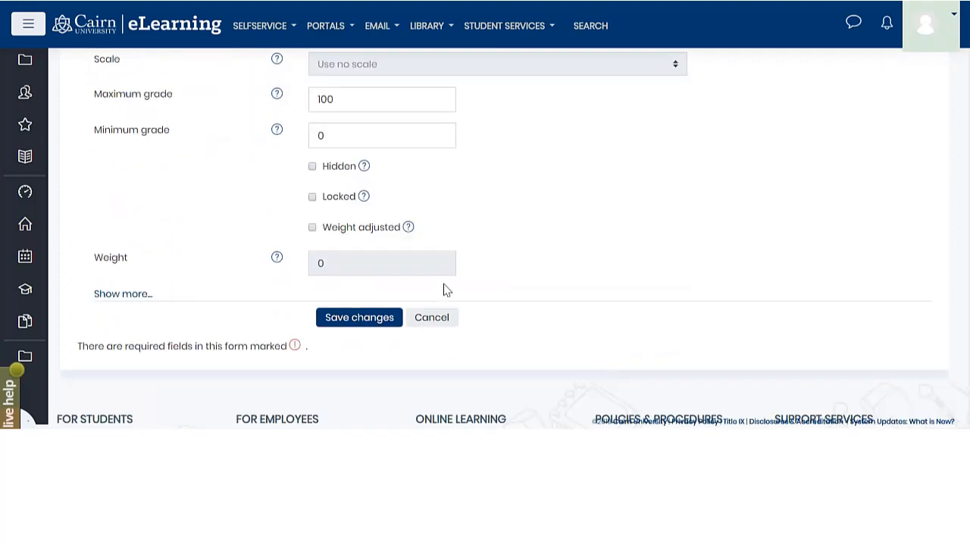
{"action": "left_click", "coordinate": [366, 325]}
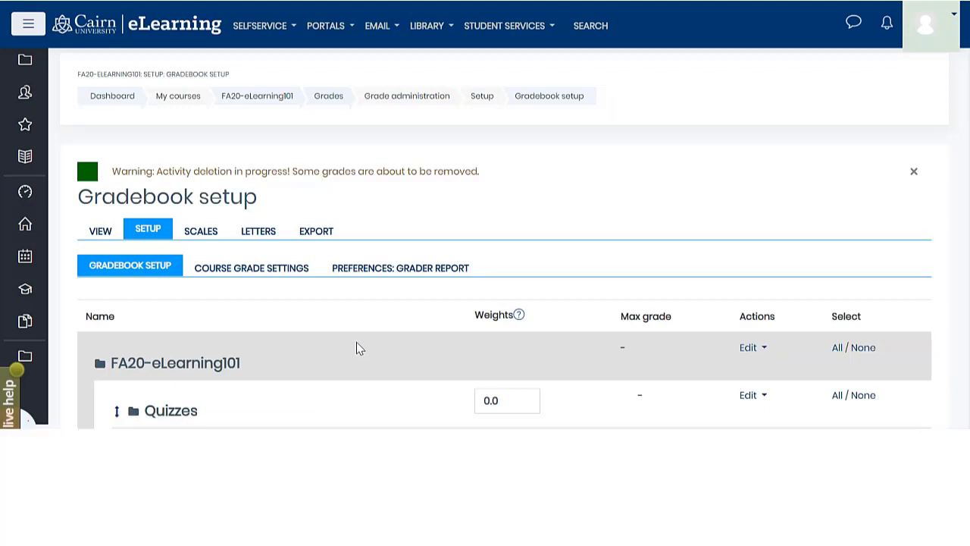
Review the Quizzes category in the gradebook and check the graded assignments table in the BUS111-SP20-Online (2).pdf syllabus for the next category
{"action": "scroll", "coordinate": [425, 331], "scroll_direction": "down", "scroll_amount": 3}
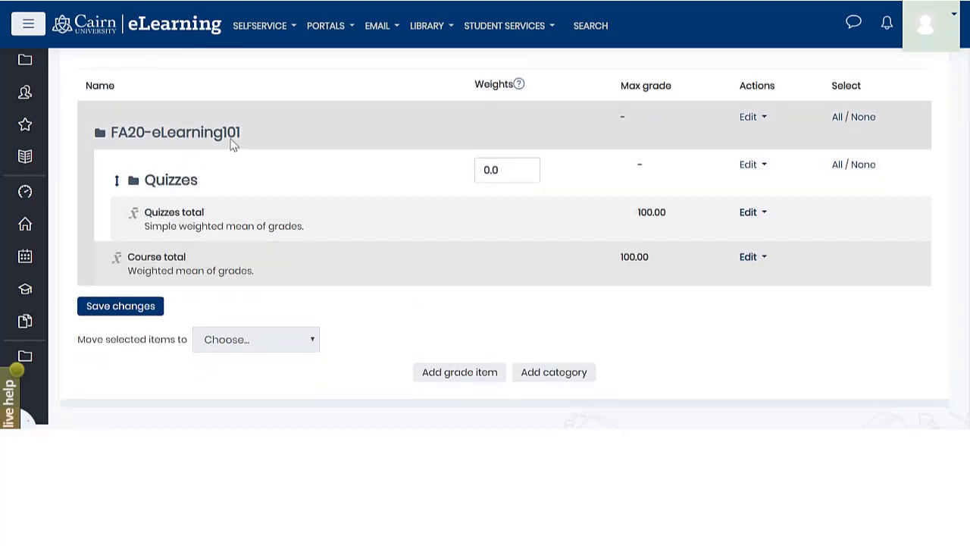
{"action": "left_click_drag", "start_coordinate": [247, 141], "coordinate": [174, 138]}
{"action": "left_click_drag", "start_coordinate": [228, 190], "coordinate": [144, 181]}
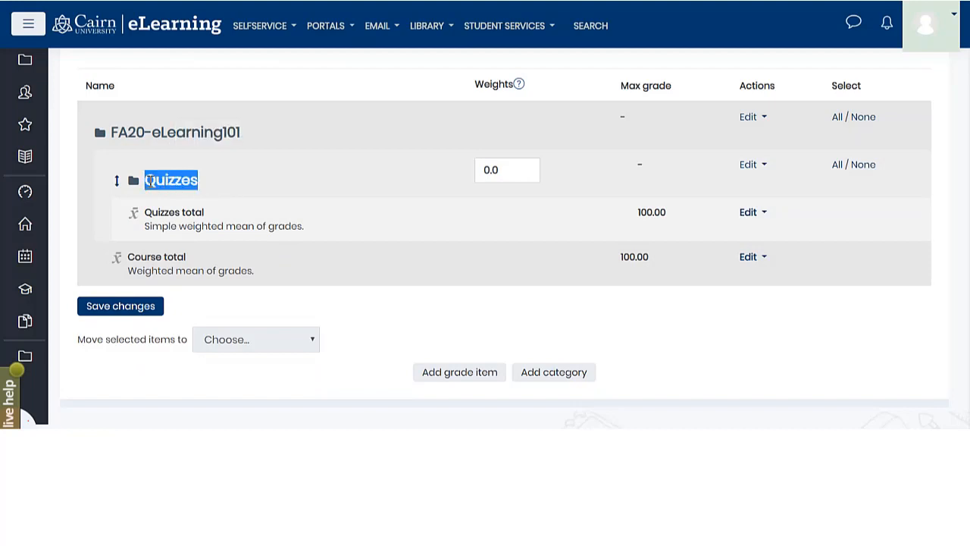
{"action": "double_click", "coordinate": [161, 226]}
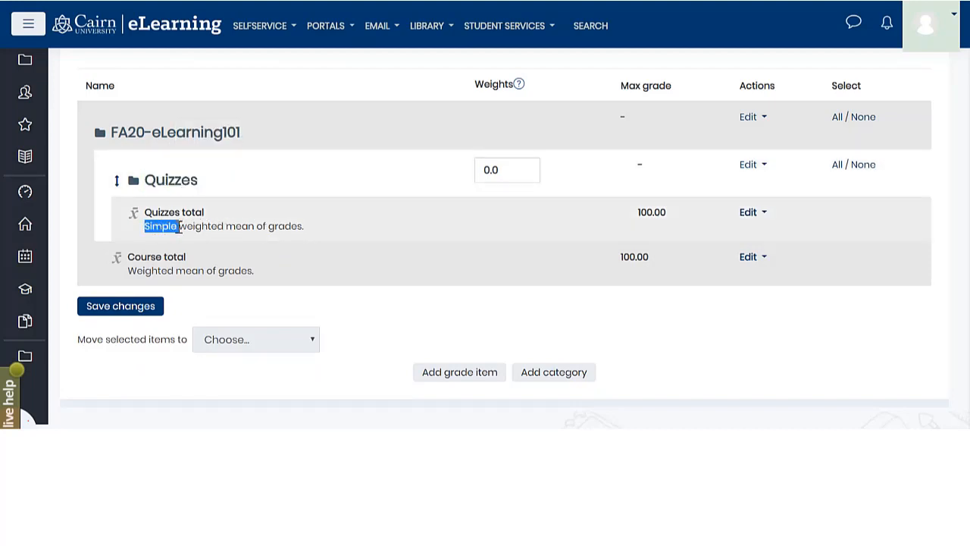
{"action": "left_click", "coordinate": [235, 228]}
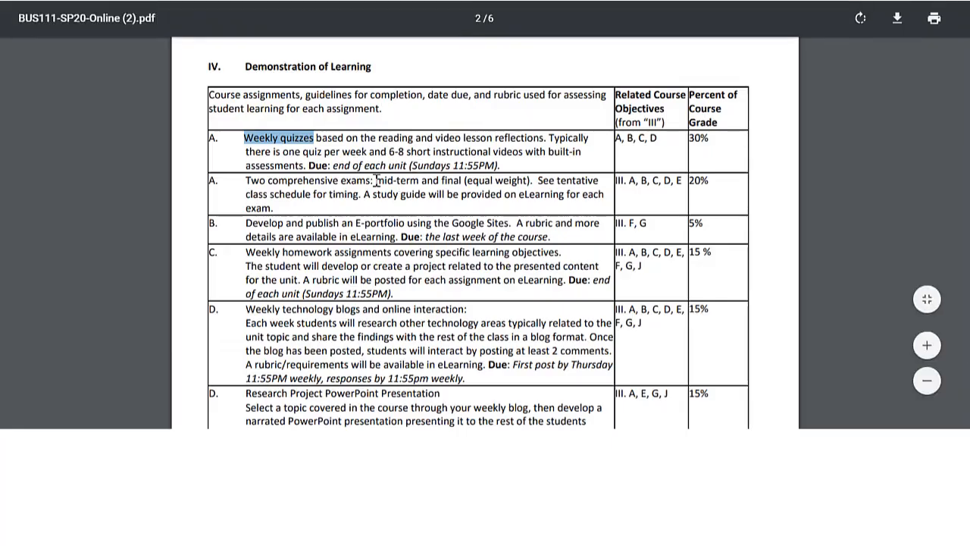
{"action": "double_click", "coordinate": [328, 181]}
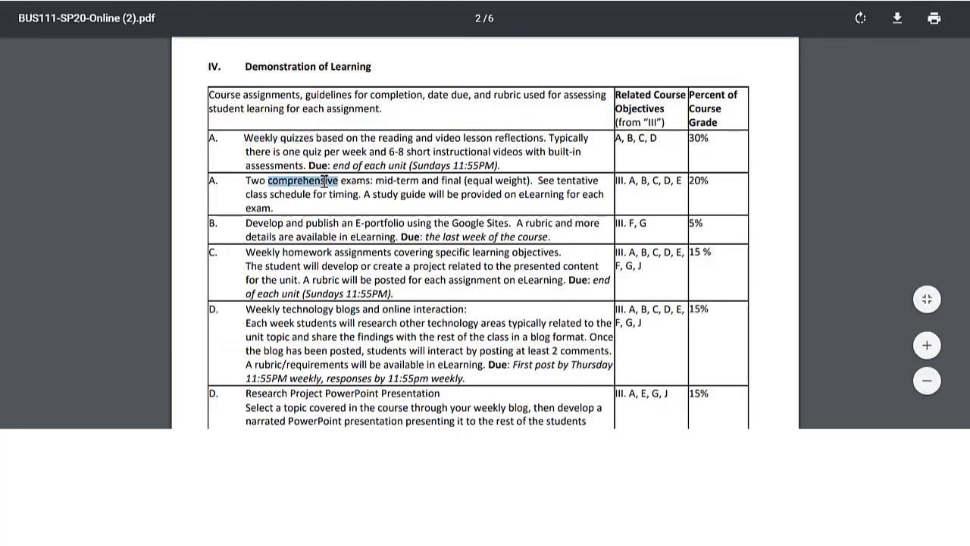
{"action": "left_click", "coordinate": [292, 182]}
{"action": "left_click_drag", "start_coordinate": [245, 181], "coordinate": [371, 180]}
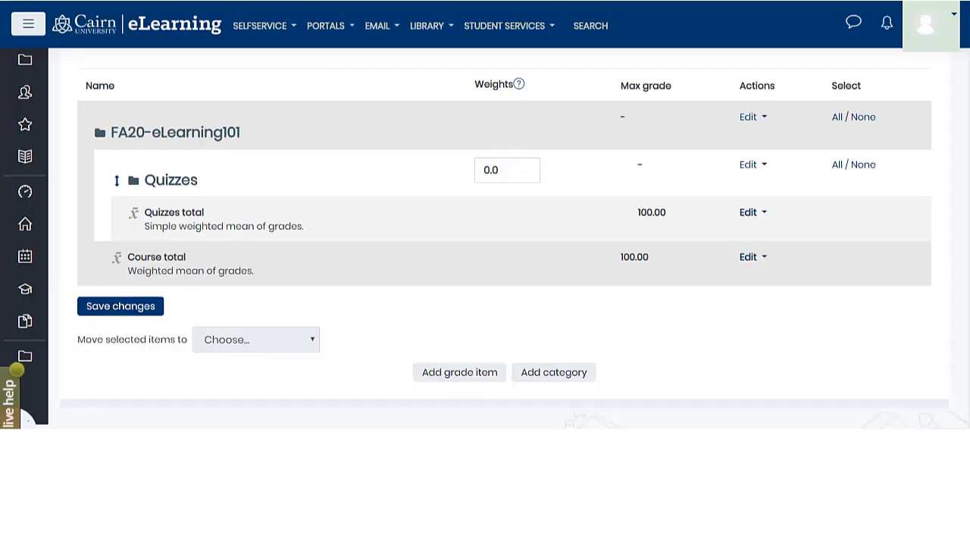
Add and save a grade category named Exams that uses Simple weighted mean of grades
{"action": "left_click", "coordinate": [556, 376]}
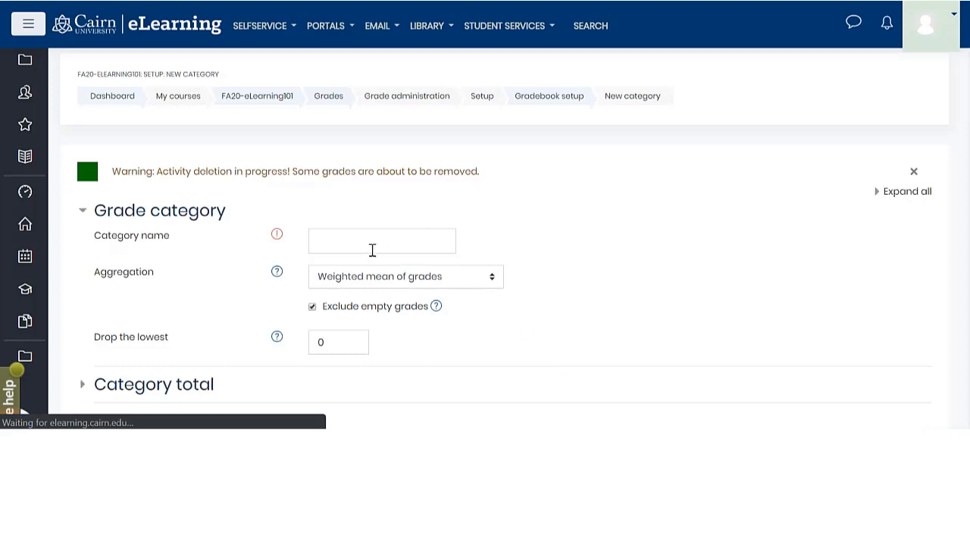
{"action": "left_click", "coordinate": [367, 244]}
{"action": "type", "text": "Exams"}
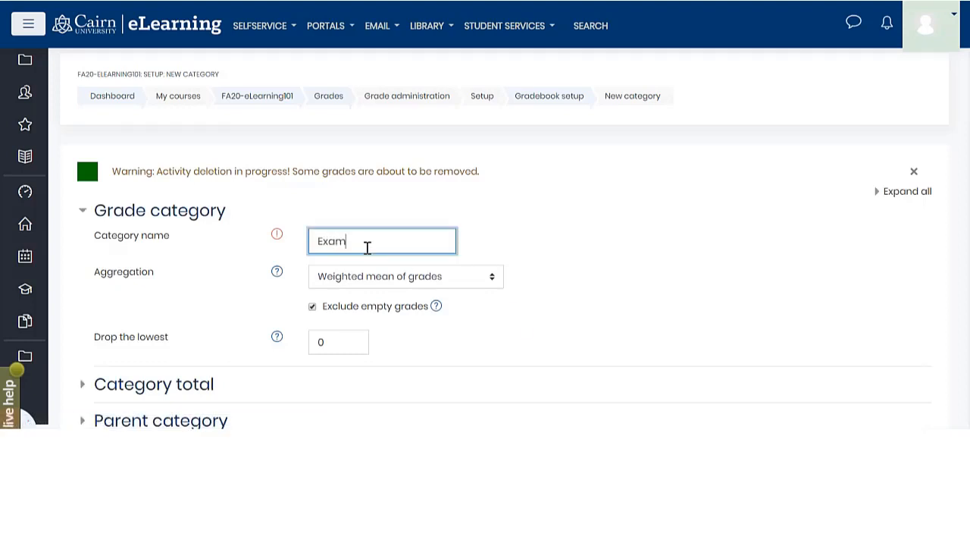
{"action": "left_click", "coordinate": [364, 279]}
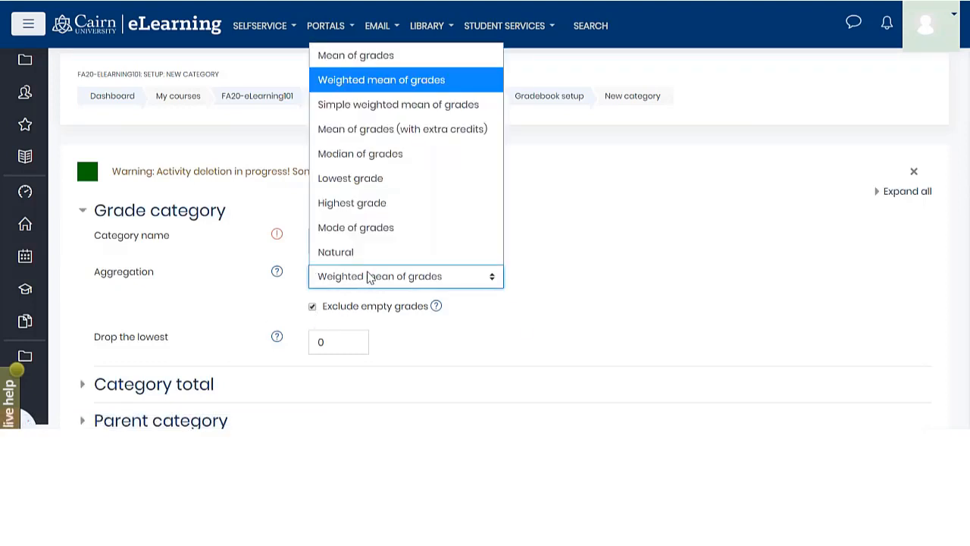
{"action": "left_click", "coordinate": [334, 112]}
{"action": "scroll", "coordinate": [455, 326], "scroll_direction": "down", "scroll_amount": 2}
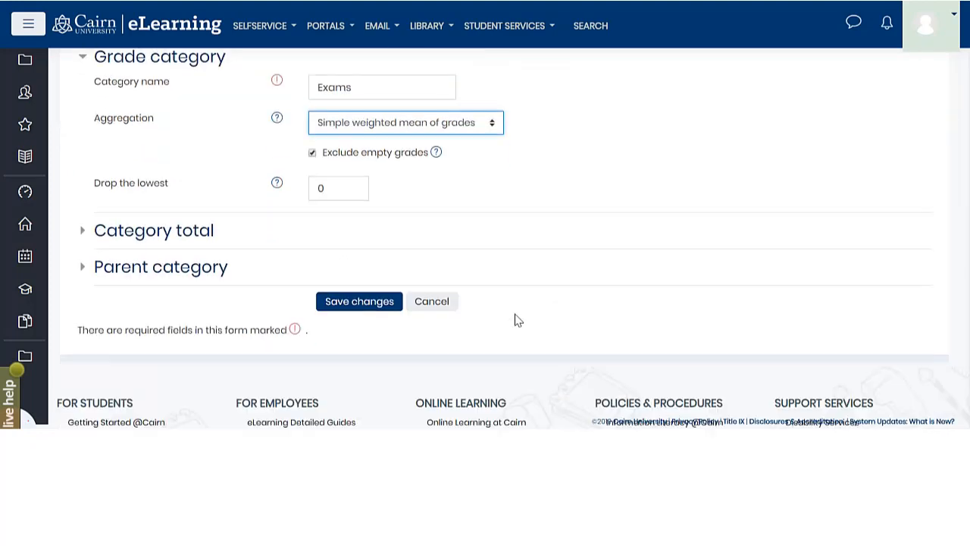
{"action": "left_click", "coordinate": [361, 303]}
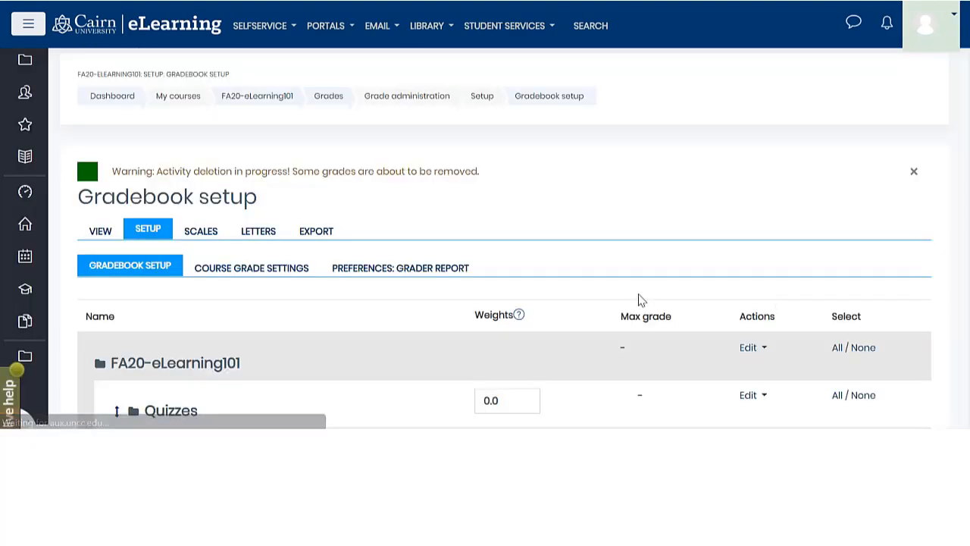
Add and save a grade category named ePortfolio with its aggregation set to Simple weighted mean of grades
{"action": "scroll", "coordinate": [656, 337], "scroll_direction": "down", "scroll_amount": 2}
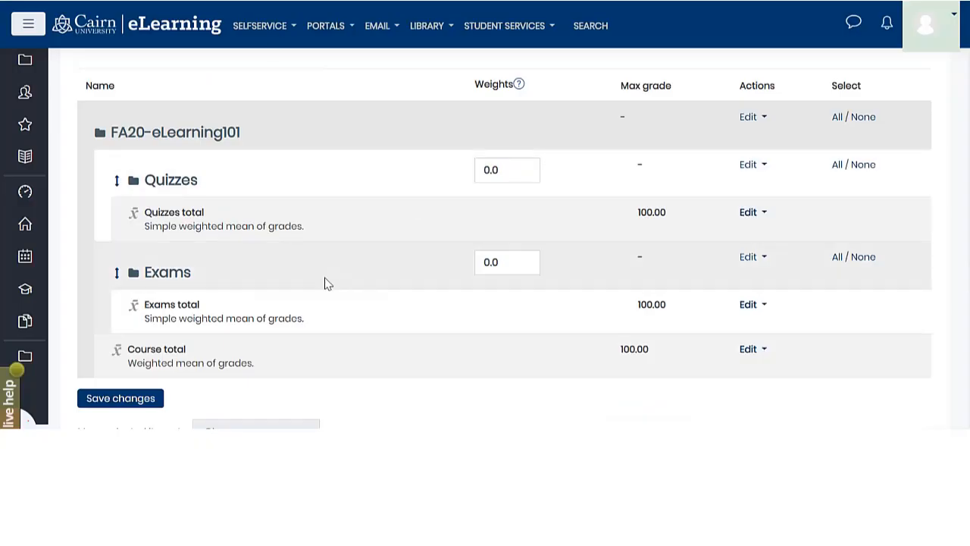
{"action": "scroll", "coordinate": [379, 286], "scroll_direction": "down", "scroll_amount": 2}
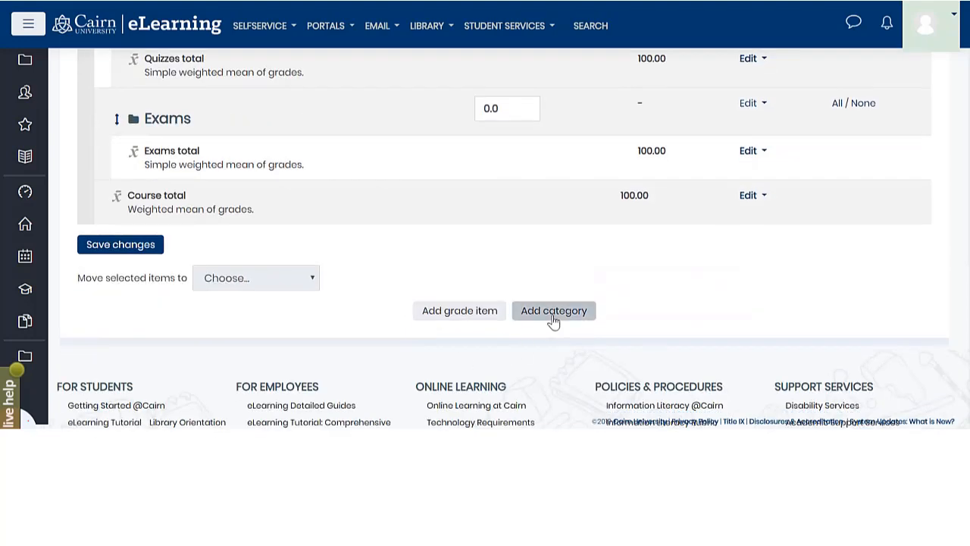
{"action": "left_click", "coordinate": [553, 312]}
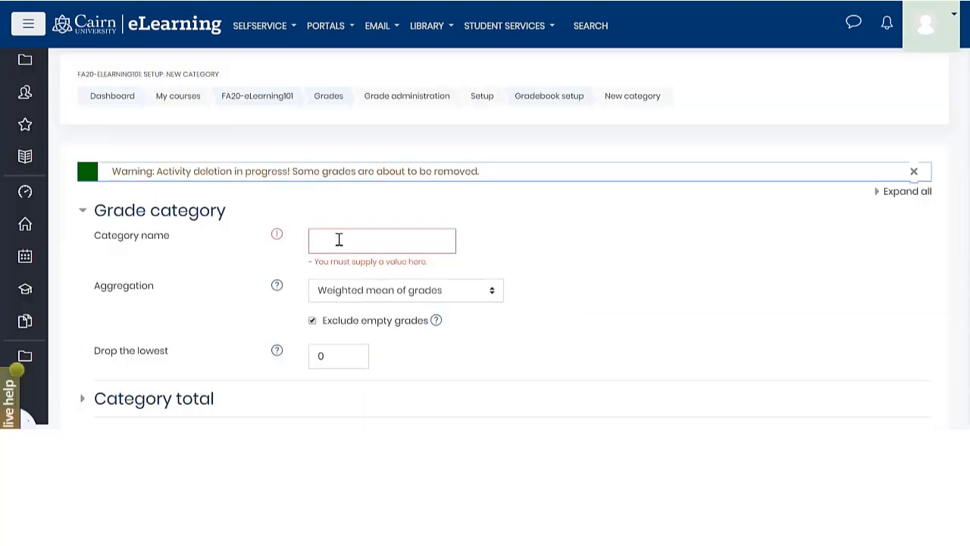
{"action": "left_click", "coordinate": [339, 239]}
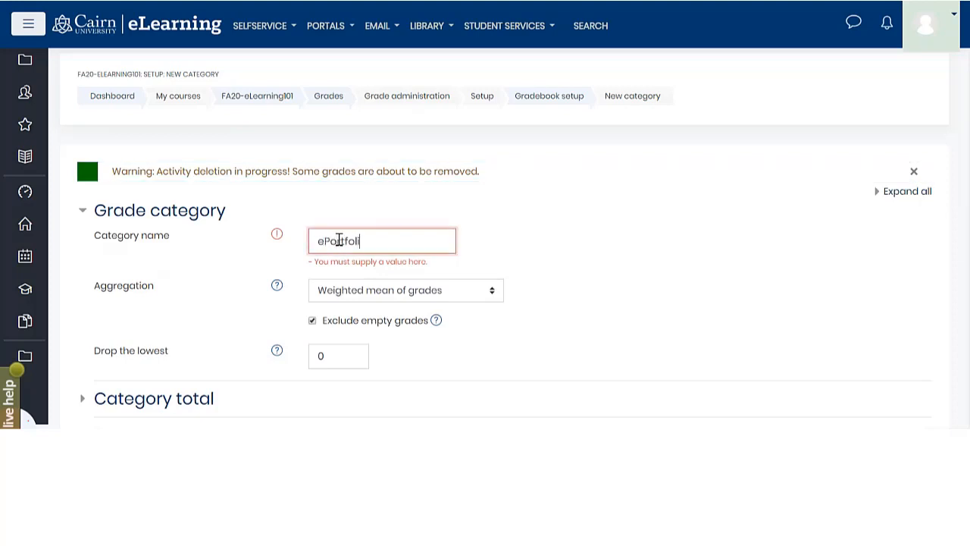
{"action": "left_click", "coordinate": [376, 295]}
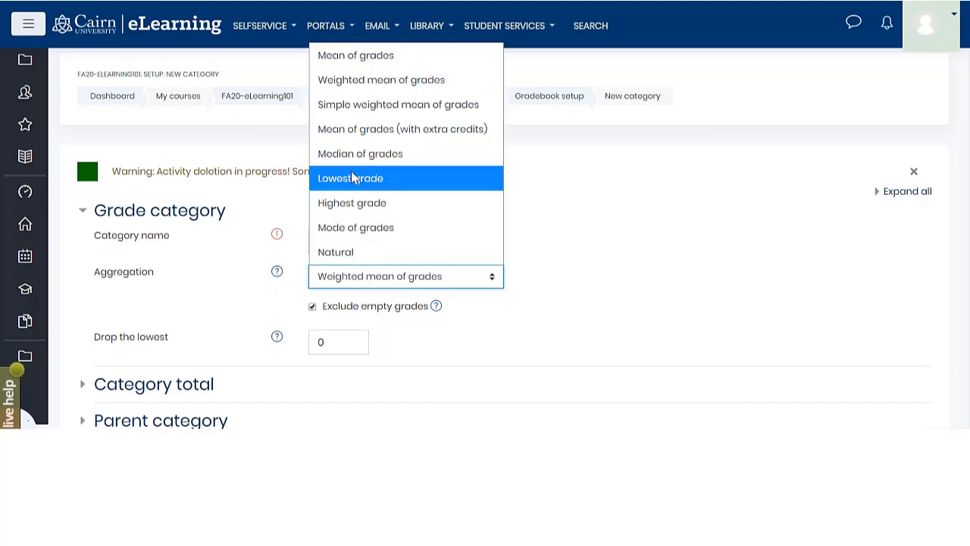
{"action": "left_click", "coordinate": [351, 114]}
{"action": "scroll", "coordinate": [667, 292], "scroll_direction": "down", "scroll_amount": 4}
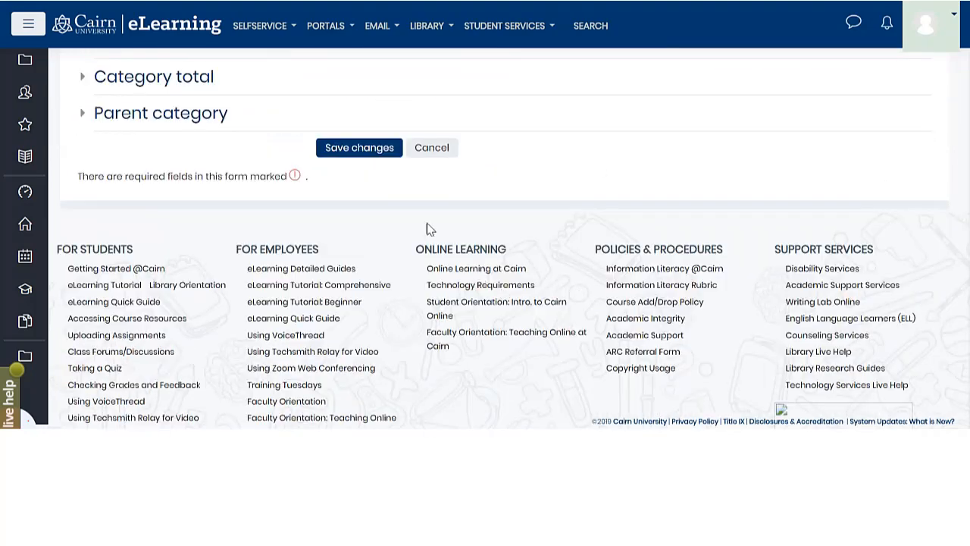
{"action": "left_click", "coordinate": [379, 161]}
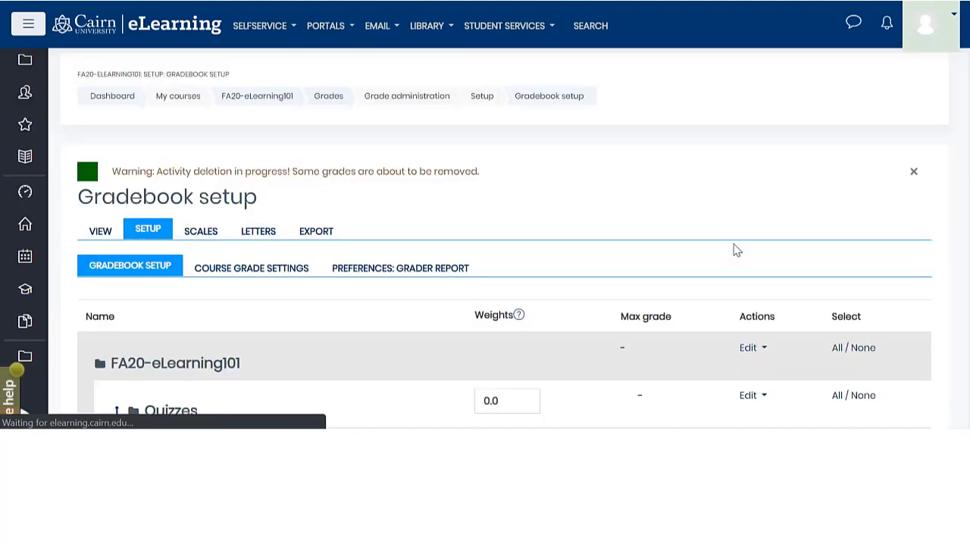
Add and save a grade category named Homework Assignments with its aggregation set to Simple weighted mean of grades
{"action": "scroll", "coordinate": [743, 256], "scroll_direction": "down", "scroll_amount": 2}
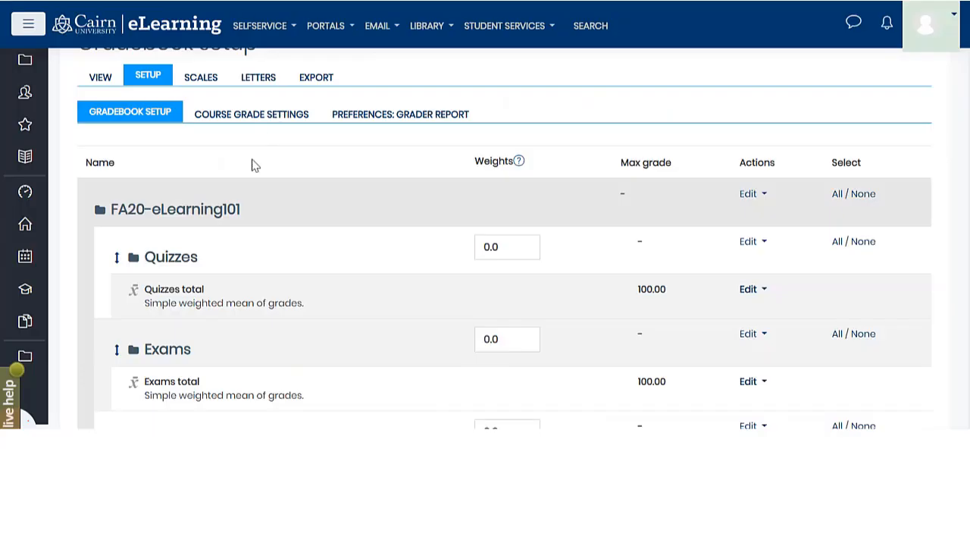
{"action": "scroll", "coordinate": [386, 294], "scroll_direction": "down", "scroll_amount": 3}
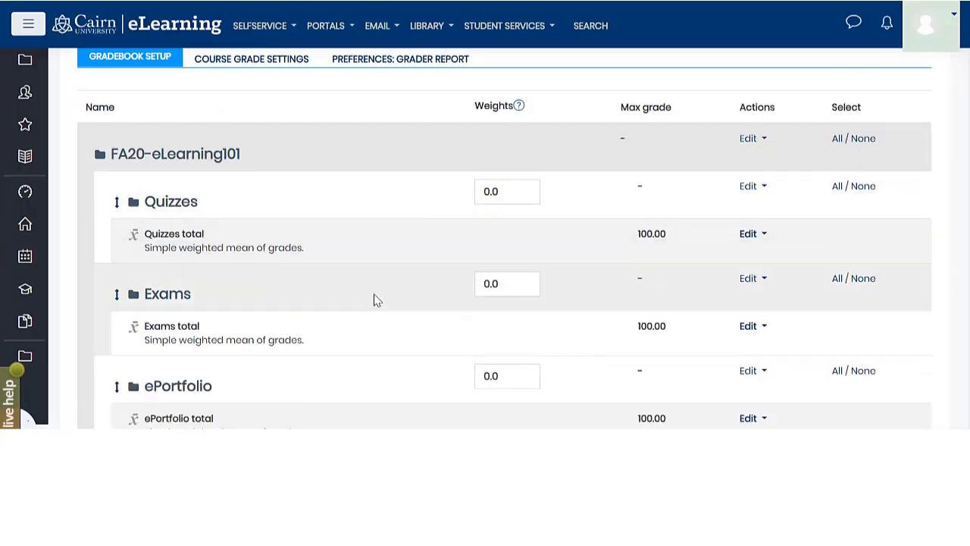
{"action": "left_click", "coordinate": [535, 407]}
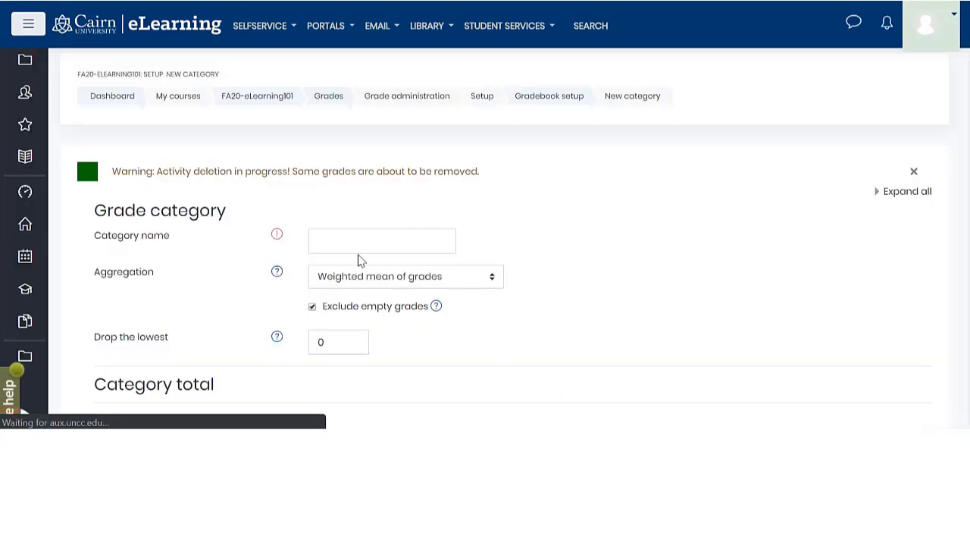
{"action": "left_click", "coordinate": [352, 241]}
{"action": "type", "text": "Home"}
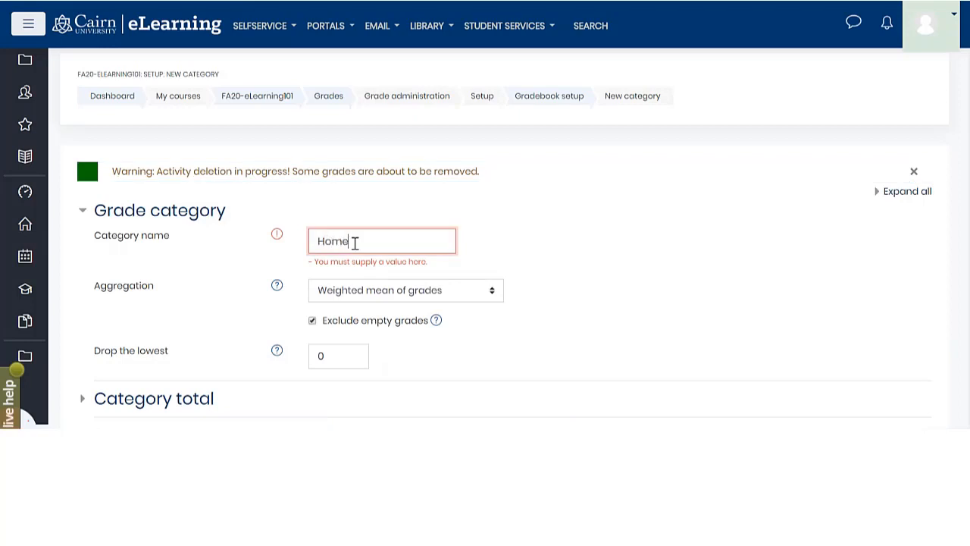
{"action": "type", "text": "work Assignments"}
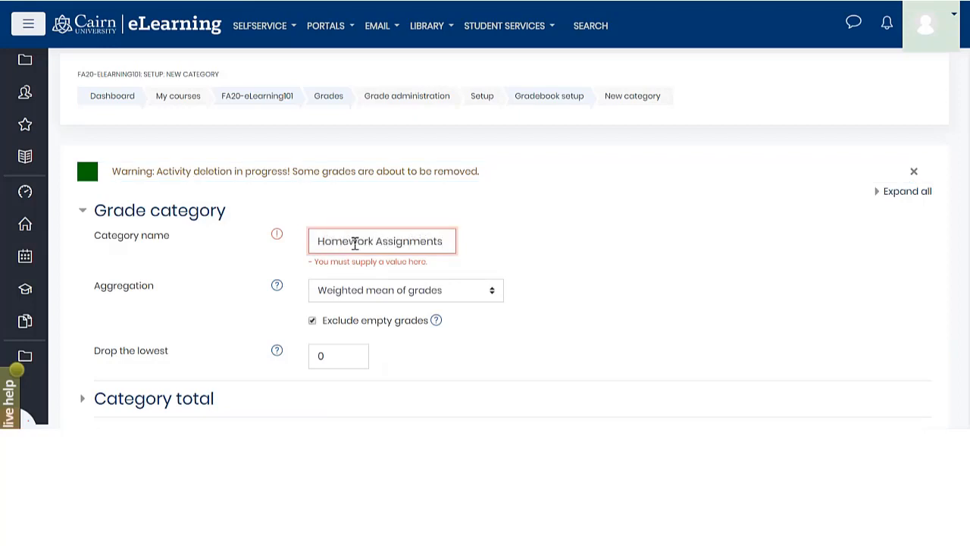
{"action": "left_click", "coordinate": [354, 295]}
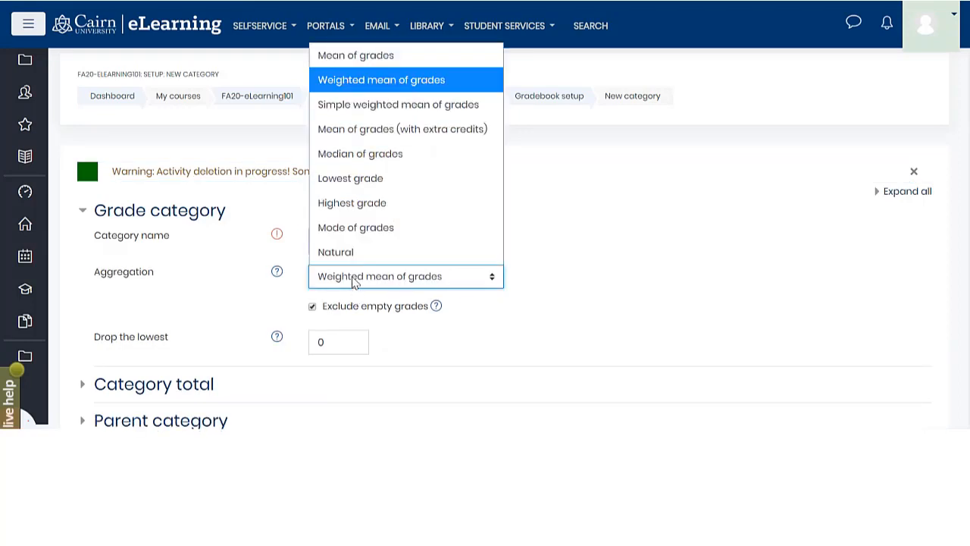
{"action": "left_click", "coordinate": [349, 106]}
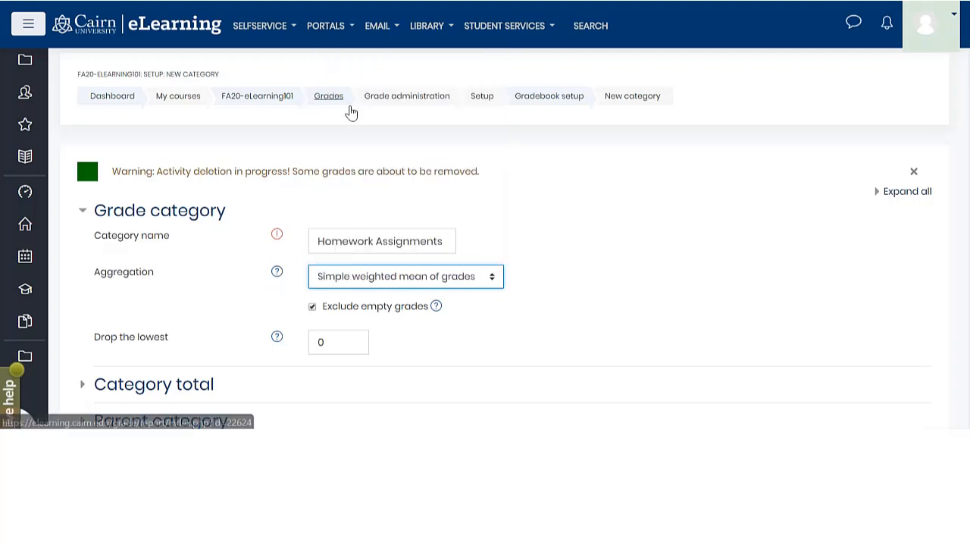
{"action": "scroll", "coordinate": [536, 299], "scroll_direction": "down", "scroll_amount": 2}
{"action": "left_click", "coordinate": [371, 304]}
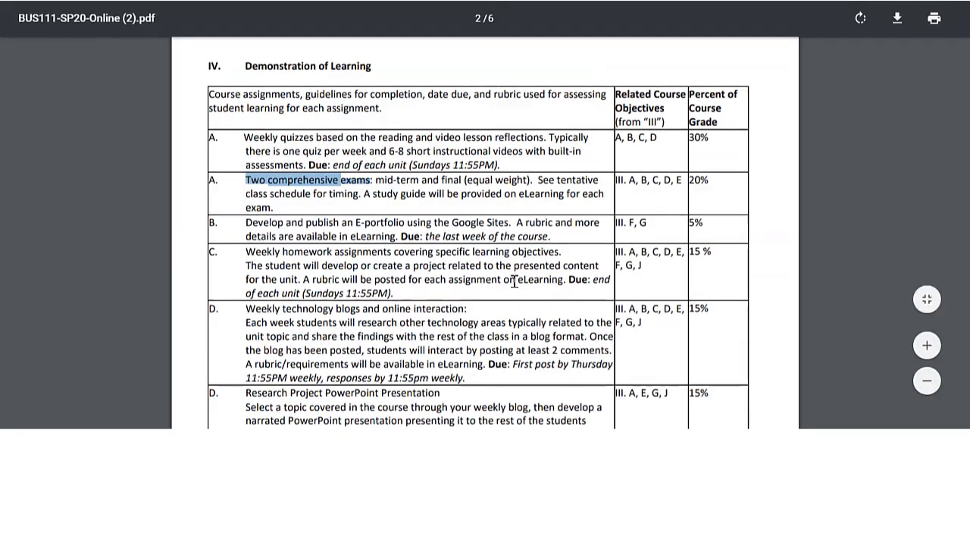
Check the syllabus for the next assignment type, then add and save a Research Projects category using Simple weighted mean of grades
{"action": "scroll", "coordinate": [514, 282], "scroll_direction": "down", "scroll_amount": 1}
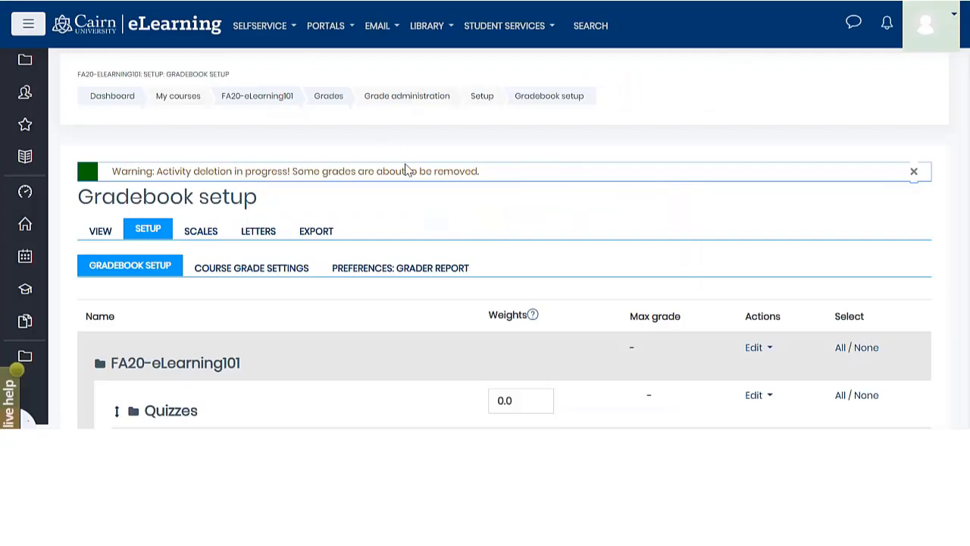
{"action": "scroll", "coordinate": [485, 247], "scroll_direction": "down", "scroll_amount": 5}
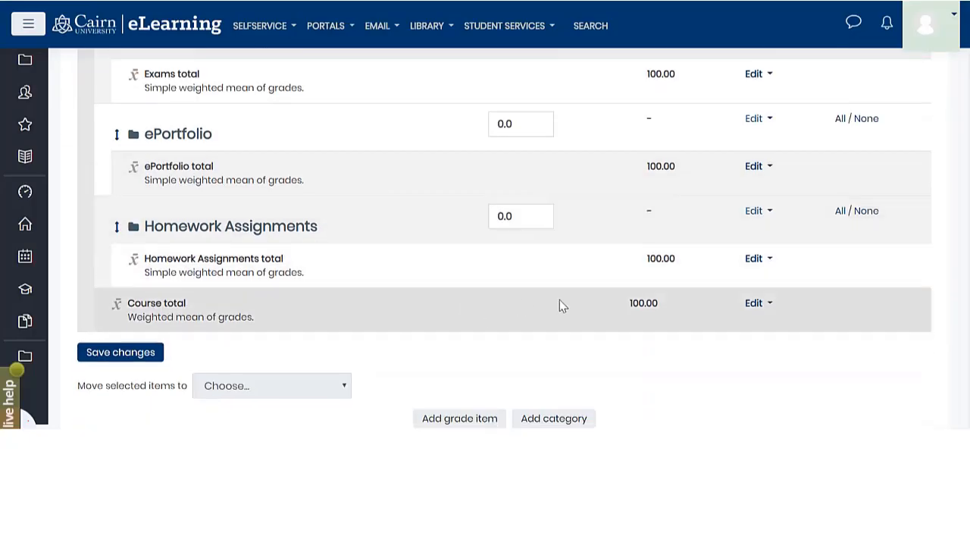
{"action": "left_click", "coordinate": [560, 419]}
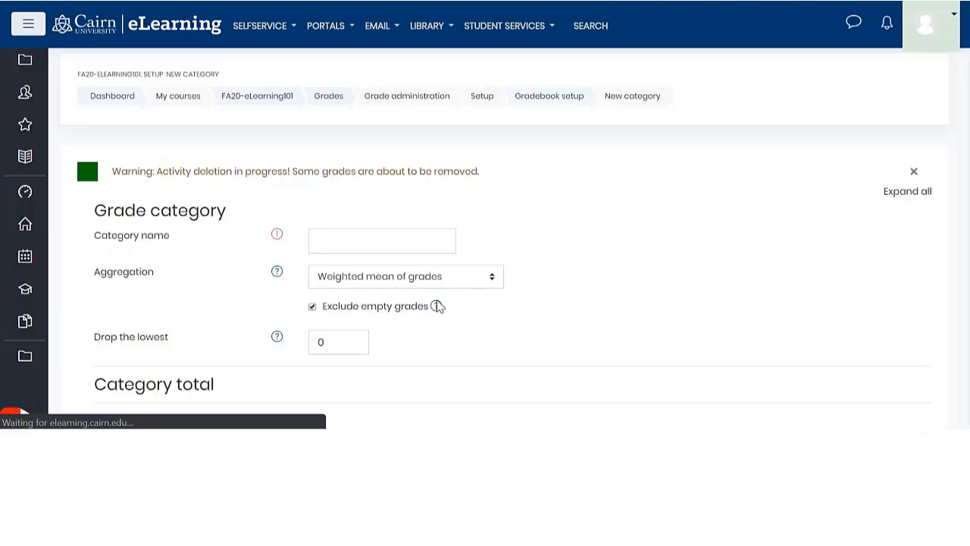
{"action": "left_click", "coordinate": [359, 234]}
{"action": "type", "text": "Rese"}
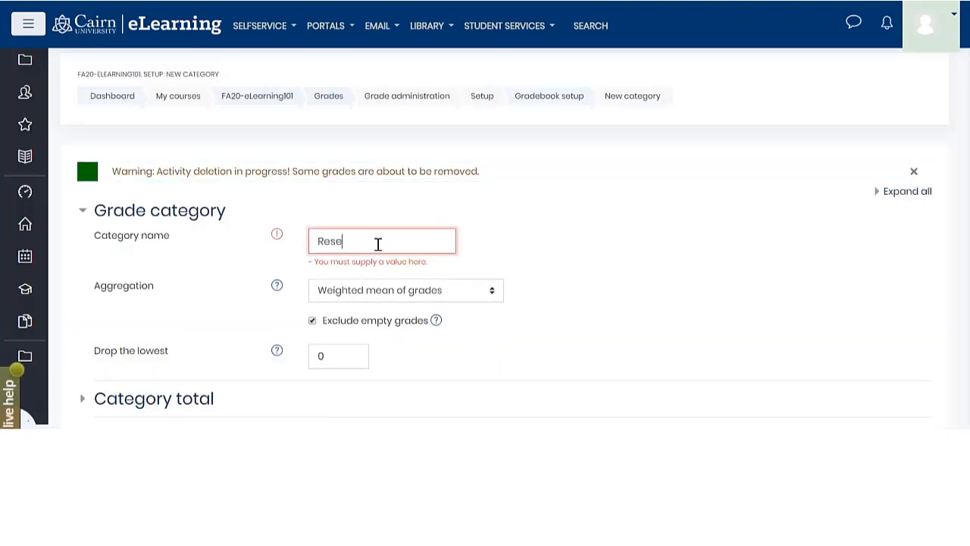
{"action": "type", "text": "arch Projects"}
{"action": "left_click", "coordinate": [434, 299]}
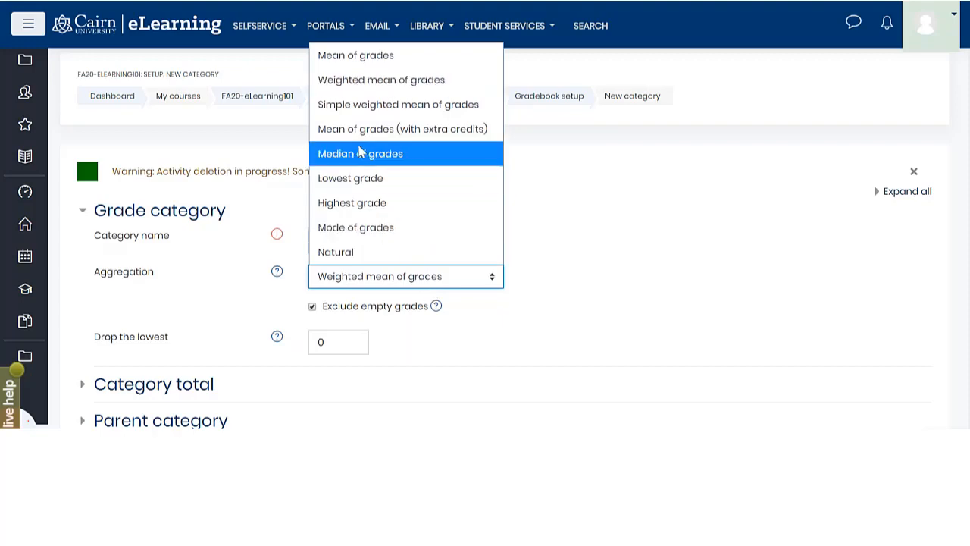
{"action": "left_click", "coordinate": [361, 104]}
{"action": "scroll", "coordinate": [614, 262], "scroll_direction": "down", "scroll_amount": 3}
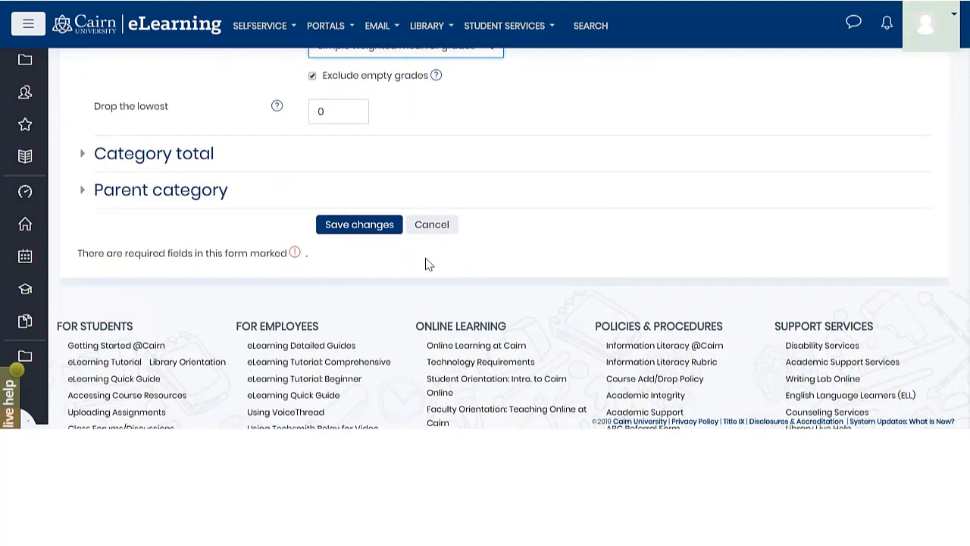
{"action": "left_click", "coordinate": [359, 229]}
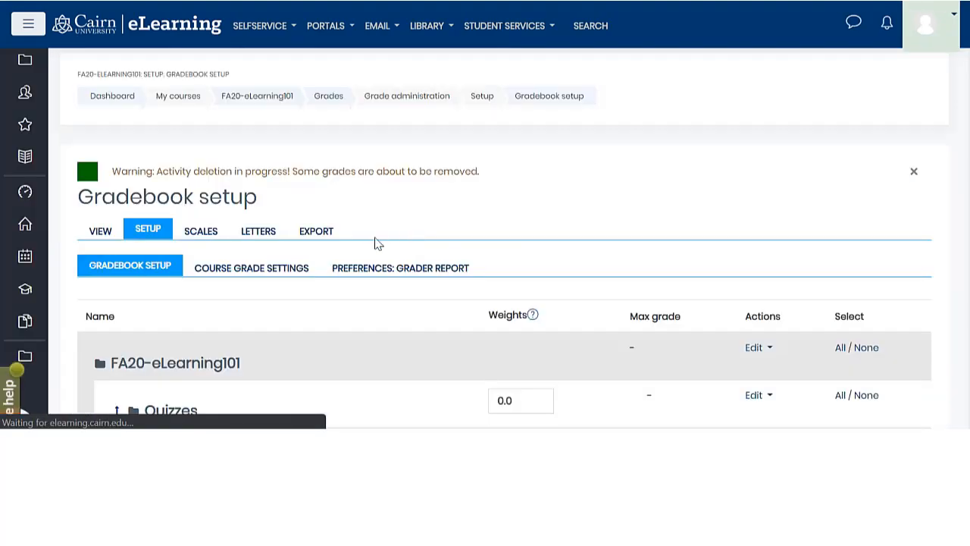
Following the percentages in the syllabus assignments table, set the Quizzes category weight to 30 and the Exams weight to 20
{"action": "scroll", "coordinate": [470, 266], "scroll_direction": "down", "scroll_amount": 2}
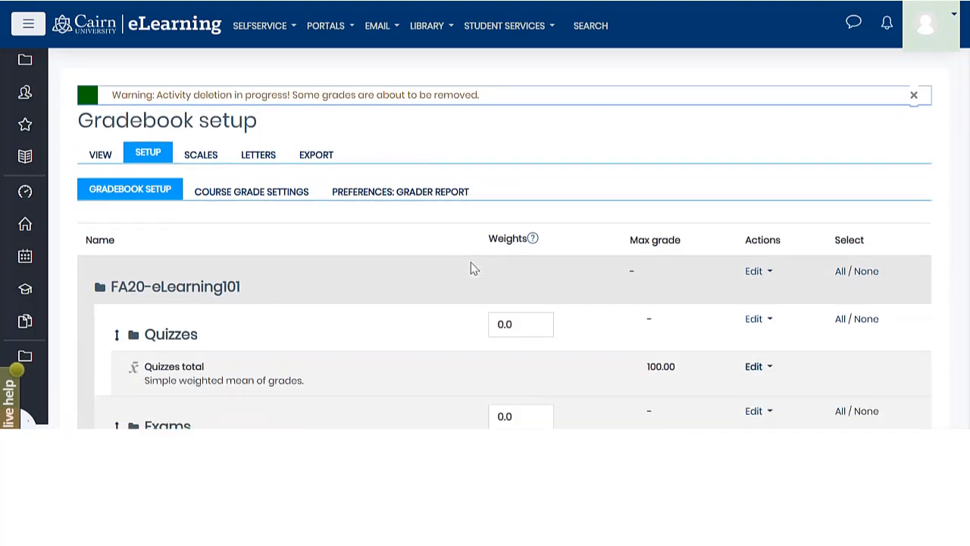
{"action": "scroll", "coordinate": [447, 294], "scroll_direction": "down", "scroll_amount": 2}
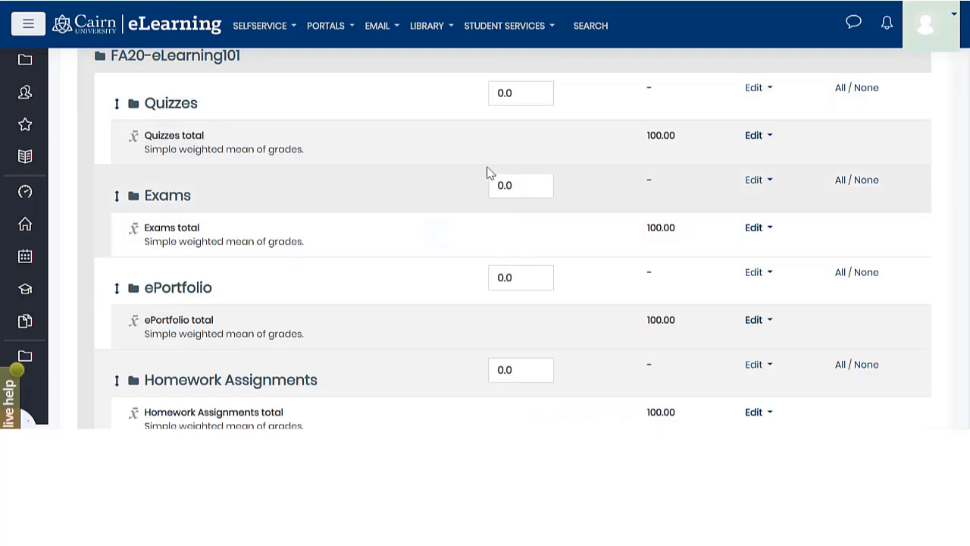
{"action": "scroll", "coordinate": [455, 123], "scroll_direction": "up", "scroll_amount": 1}
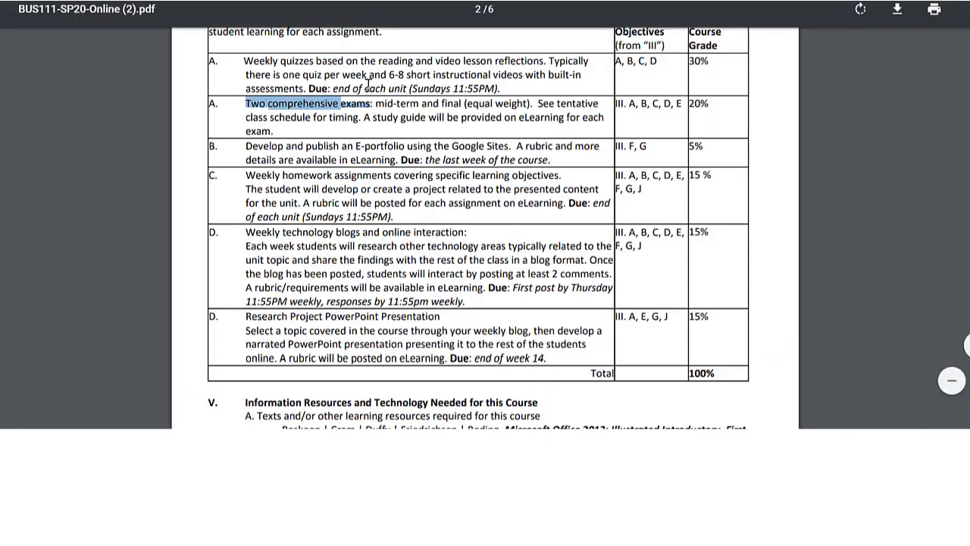
{"action": "scroll", "coordinate": [580, 184], "scroll_direction": "up", "scroll_amount": 3}
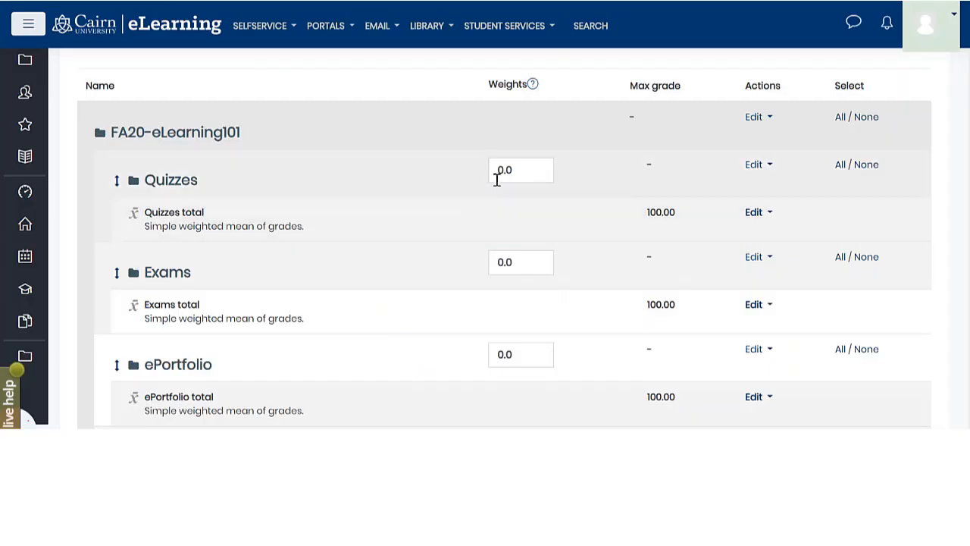
{"action": "left_click_drag", "start_coordinate": [528, 175], "coordinate": [463, 173]}
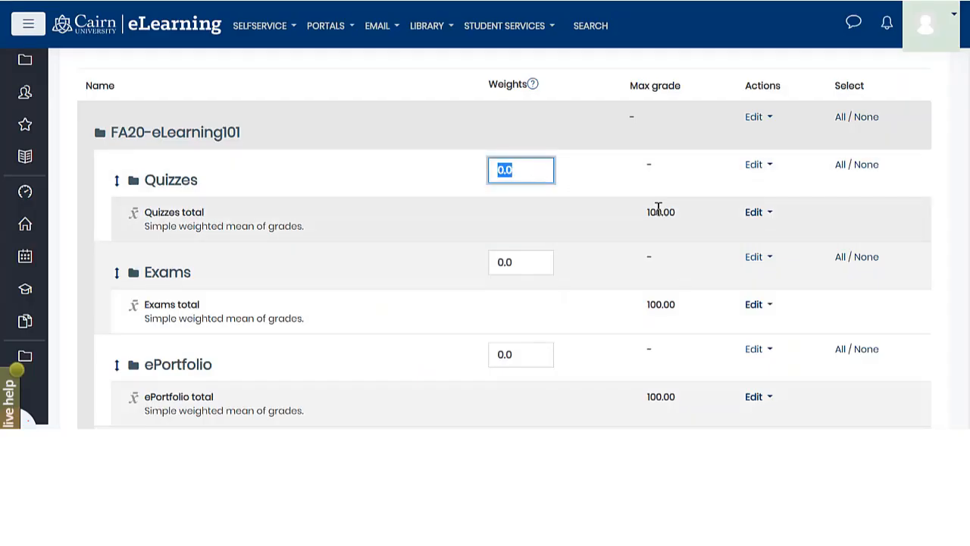
{"action": "type", "text": "30"}
{"action": "left_click_drag", "start_coordinate": [537, 267], "coordinate": [481, 270]}
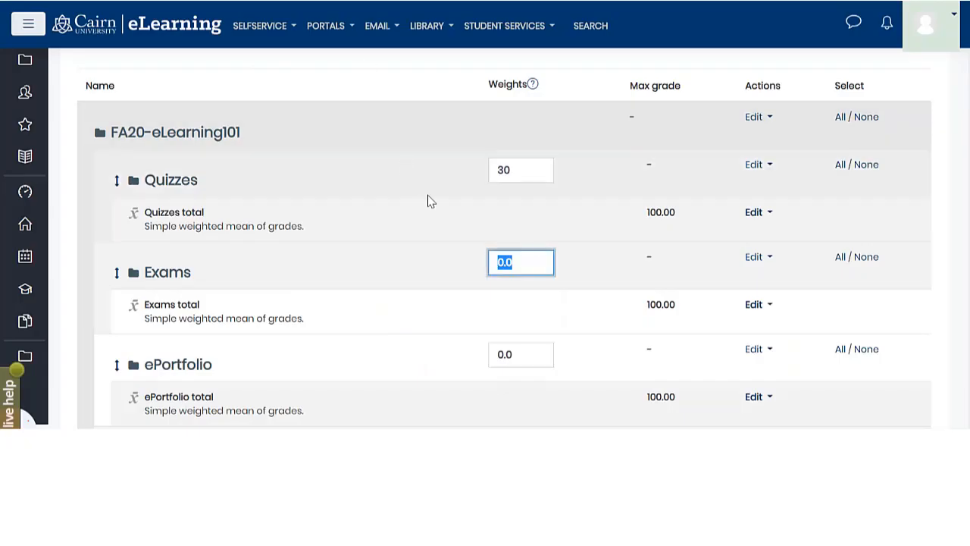
{"action": "type", "text": "20"}
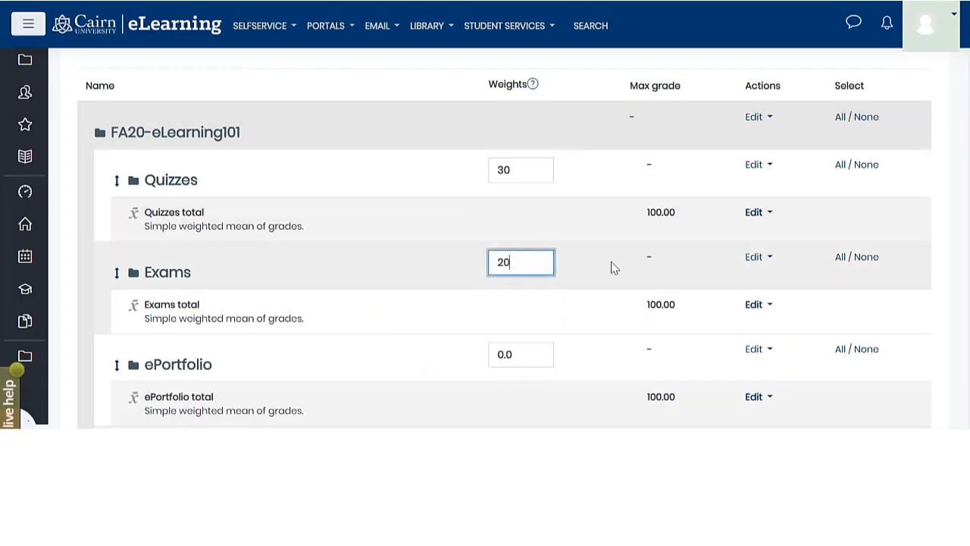
Set the weight of the ePortfolio category to 5 and the Homework Assignments category to 15
{"action": "double_click", "coordinate": [503, 358]}
{"action": "type", "text": "5"}
{"action": "scroll", "coordinate": [555, 366], "scroll_direction": "down", "scroll_amount": 1}
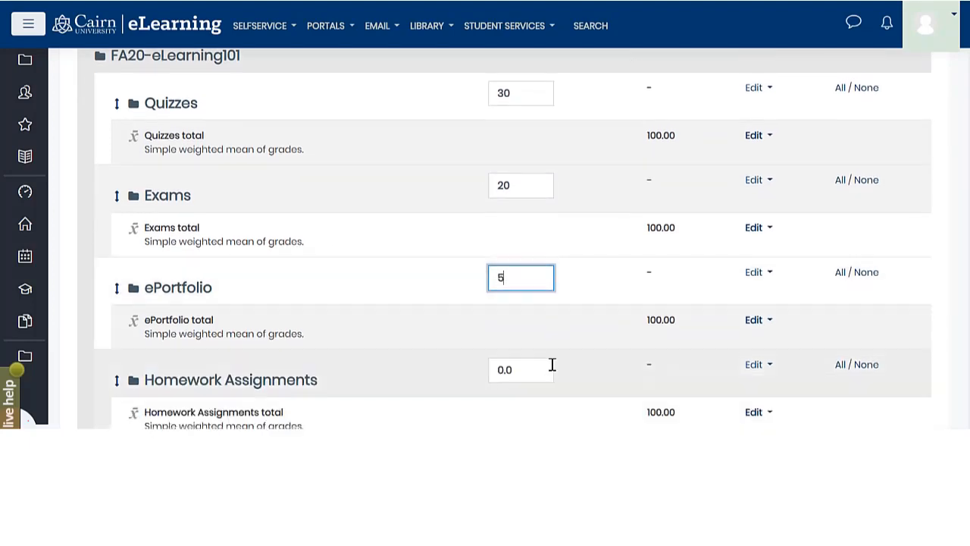
{"action": "double_click", "coordinate": [507, 368]}
{"action": "type", "text": "15"}
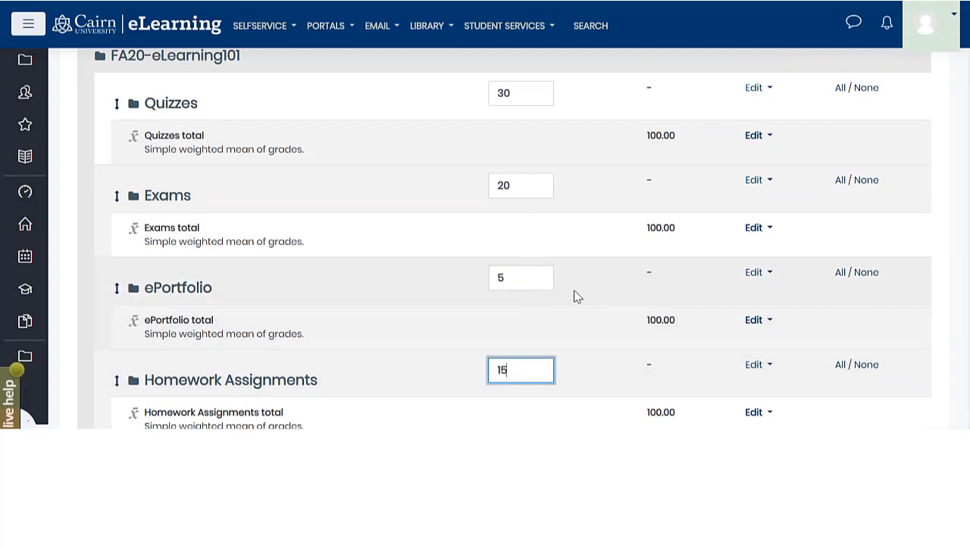
Set the Research Projects category weight to 30 and save the gradebook's category weights
{"action": "scroll", "coordinate": [569, 303], "scroll_direction": "down", "scroll_amount": 2}
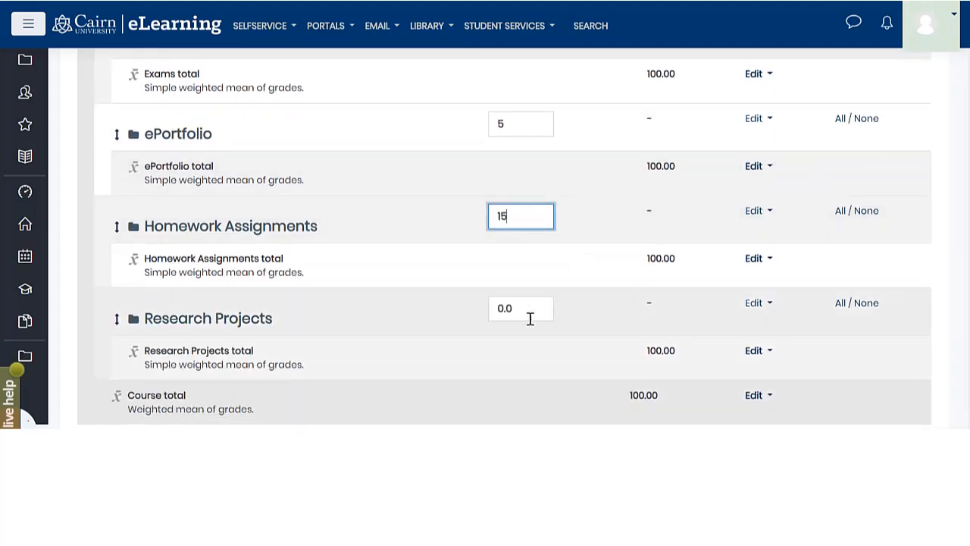
{"action": "double_click", "coordinate": [509, 312]}
{"action": "type", "text": "30"}
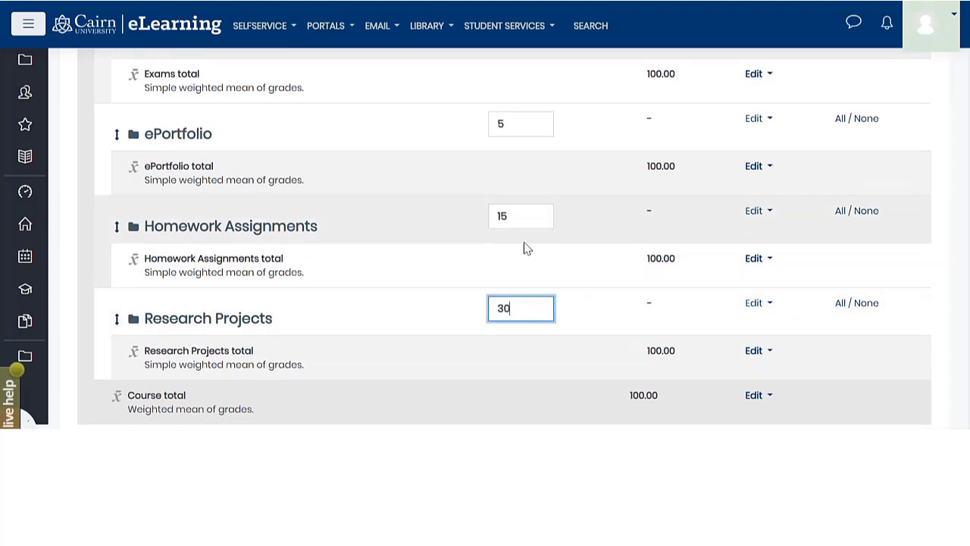
{"action": "scroll", "coordinate": [526, 247], "scroll_direction": "up", "scroll_amount": 3}
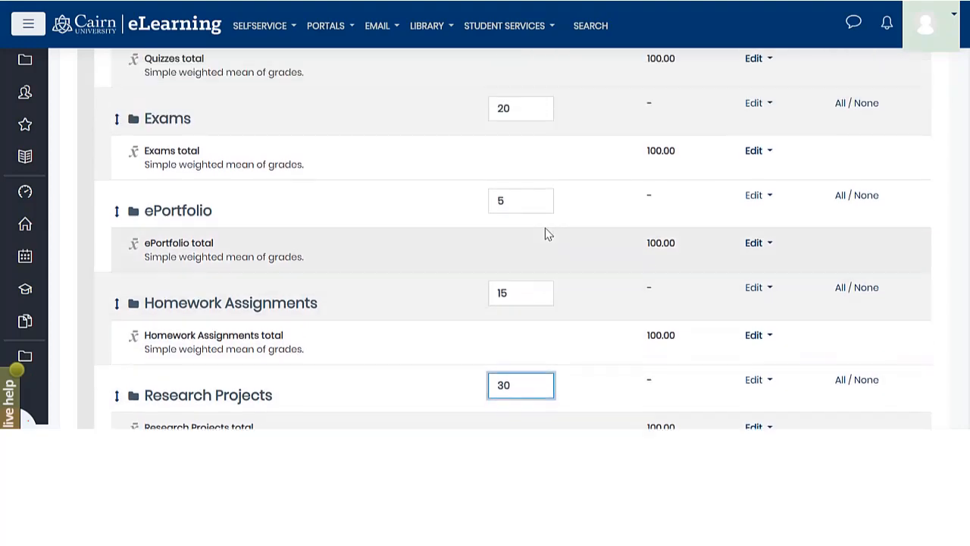
{"action": "scroll", "coordinate": [520, 238], "scroll_direction": "down", "scroll_amount": 4}
{"action": "left_click", "coordinate": [128, 373]}
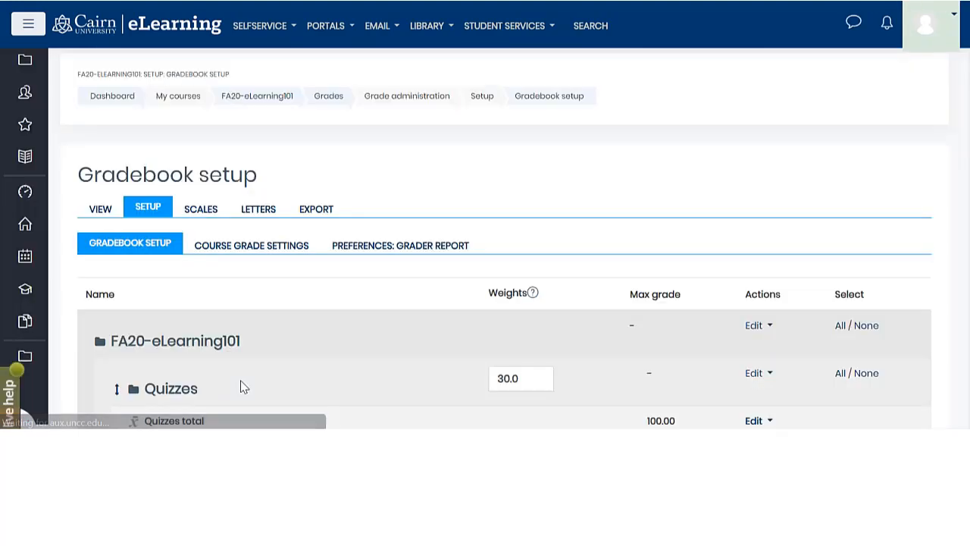
Review the saved weights and the aggregation method listed under each category total, from Quizzes down to the course total
{"action": "scroll", "coordinate": [335, 295], "scroll_direction": "down", "scroll_amount": 3}
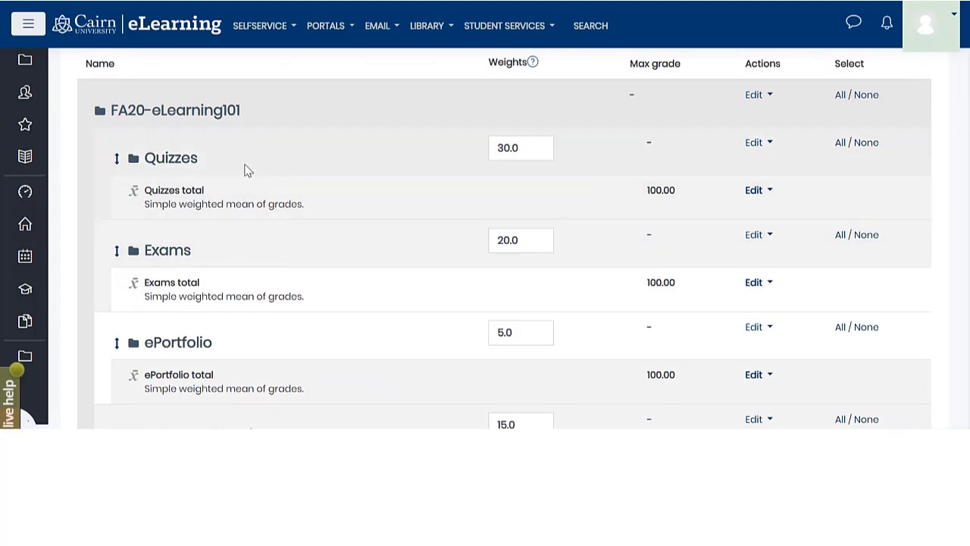
{"action": "left_click_drag", "start_coordinate": [194, 204], "coordinate": [152, 203]}
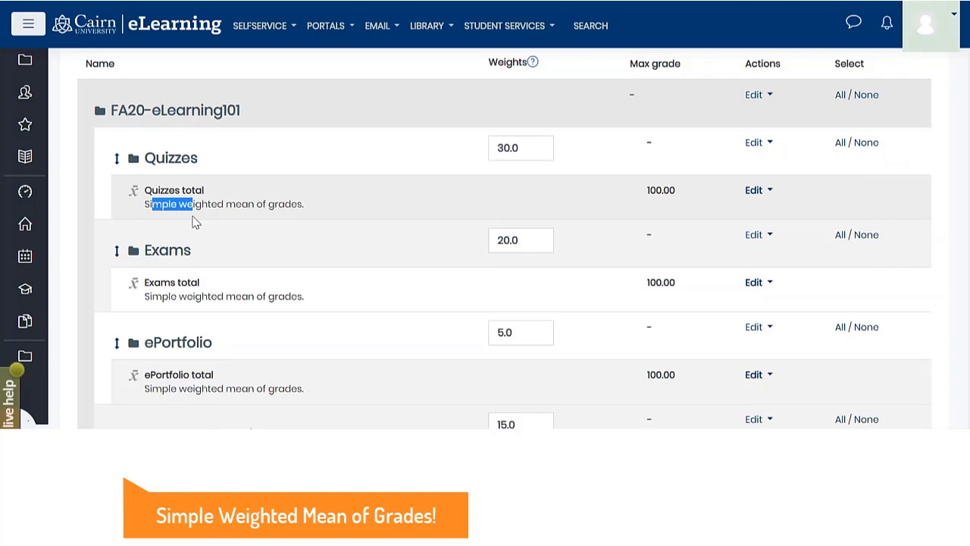
{"action": "left_click", "coordinate": [312, 221]}
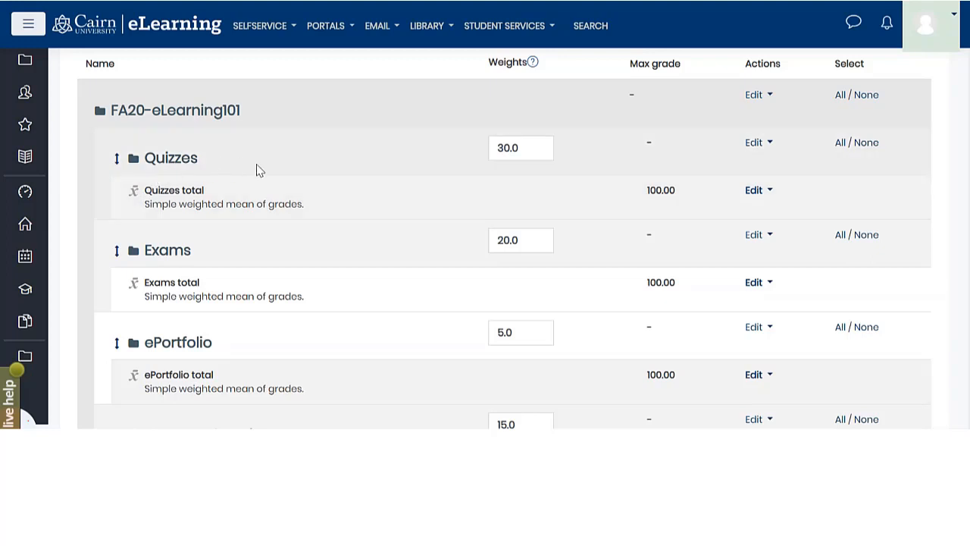
{"action": "left_click_drag", "start_coordinate": [207, 250], "coordinate": [127, 244]}
{"action": "left_click", "coordinate": [159, 298]}
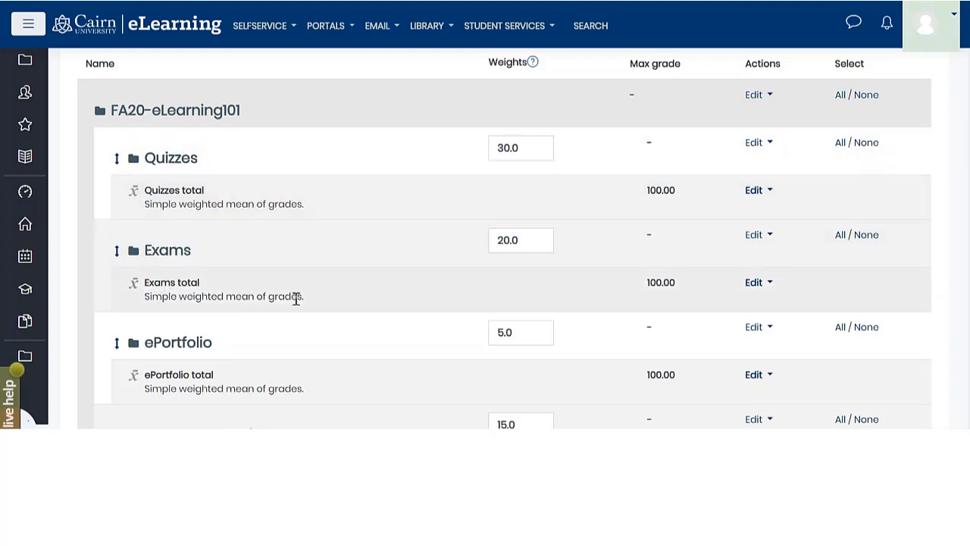
{"action": "scroll", "coordinate": [372, 305], "scroll_direction": "down", "scroll_amount": 2}
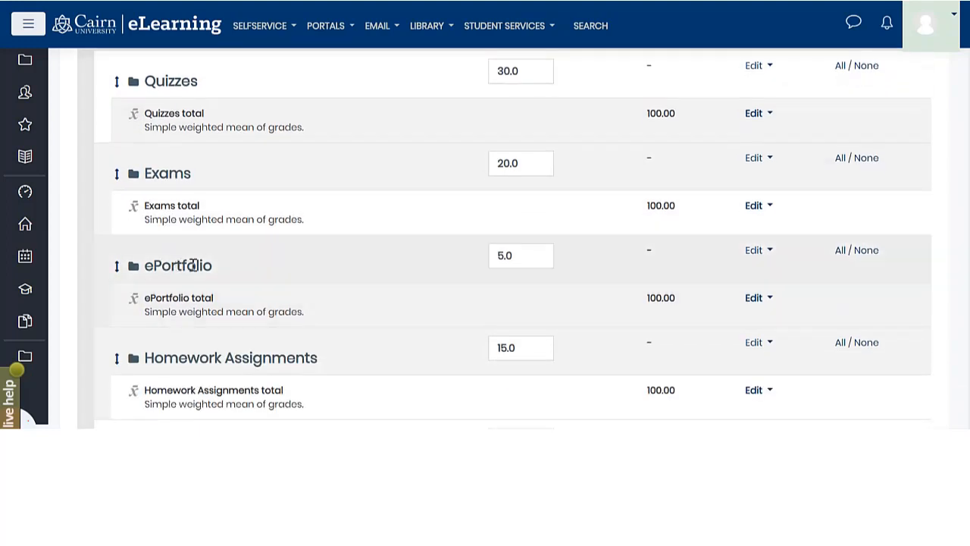
{"action": "left_click_drag", "start_coordinate": [148, 312], "coordinate": [263, 315]}
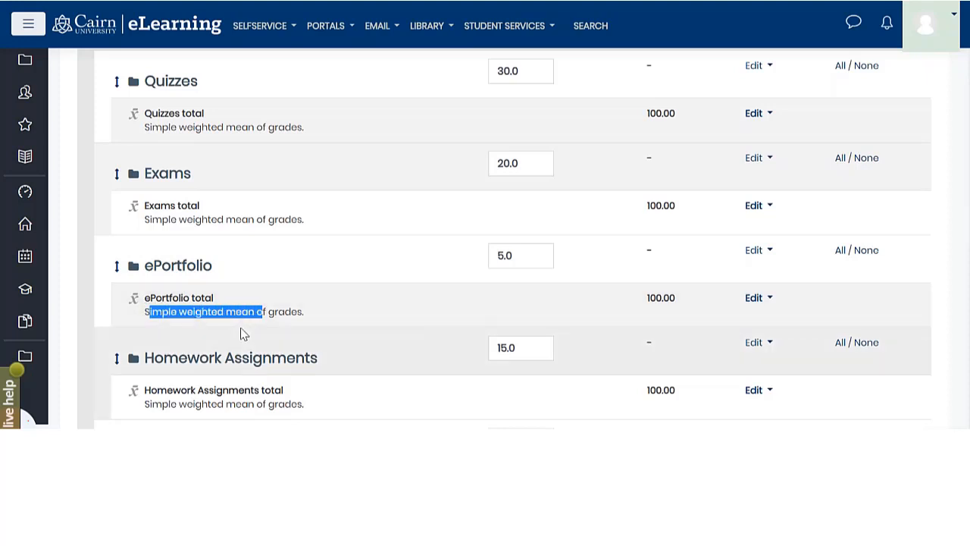
{"action": "scroll", "coordinate": [235, 288], "scroll_direction": "down", "scroll_amount": 3}
{"action": "scroll", "coordinate": [285, 241], "scroll_direction": "down", "scroll_amount": 1}
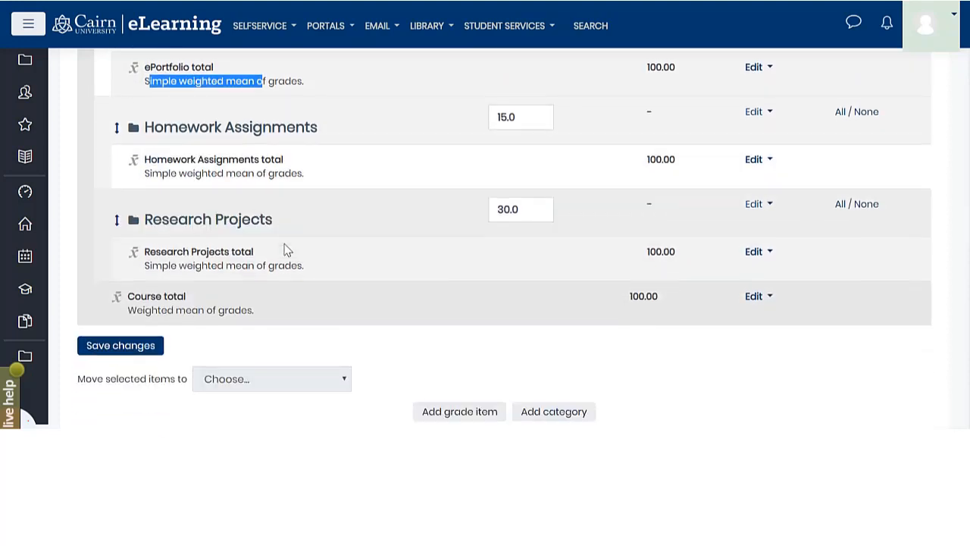
Review the category list in the gradebook setup, examining the aggregation method under the Exams total
{"action": "scroll", "coordinate": [333, 239], "scroll_direction": "up", "scroll_amount": 1}
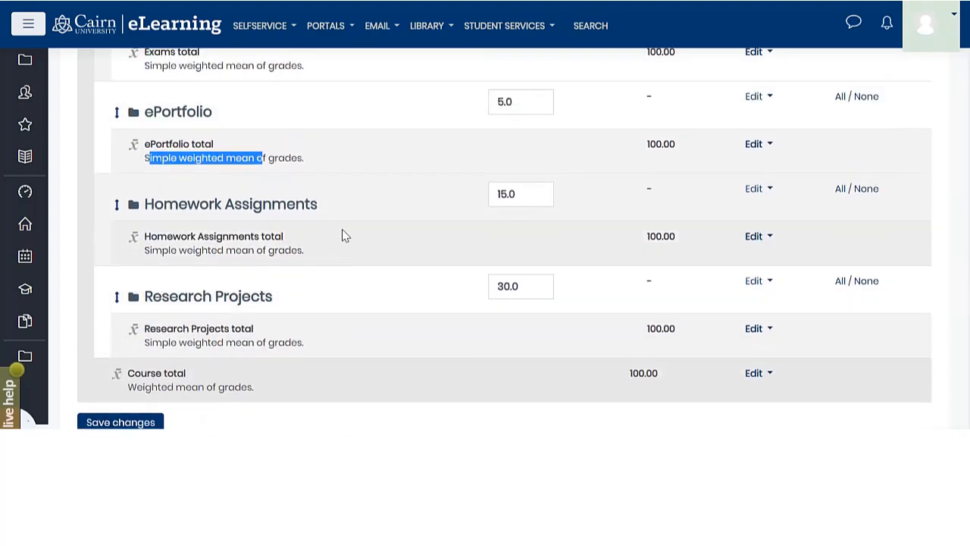
{"action": "scroll", "coordinate": [343, 235], "scroll_direction": "up", "scroll_amount": 1}
{"action": "scroll", "coordinate": [350, 258], "scroll_direction": "down", "scroll_amount": 1}
{"action": "scroll", "coordinate": [340, 227], "scroll_direction": "up", "scroll_amount": 1}
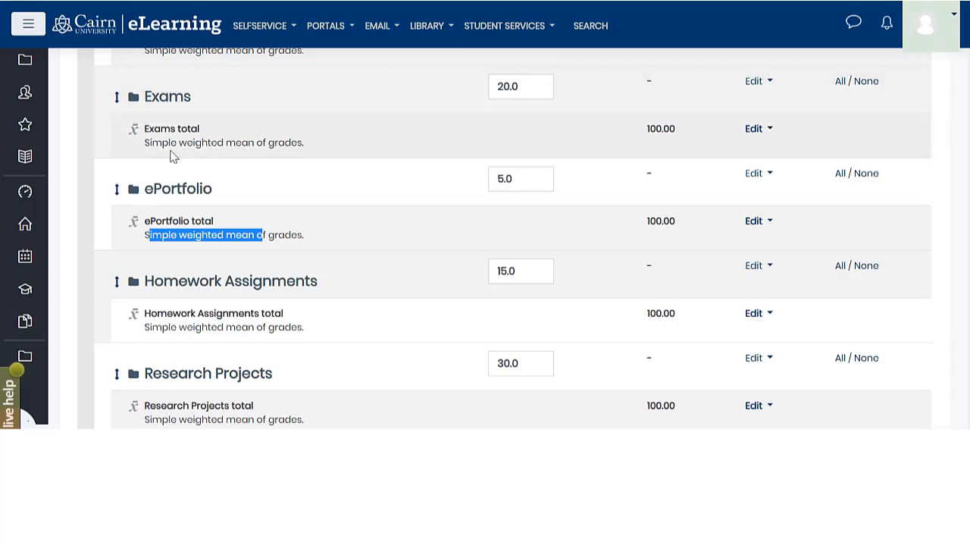
{"action": "left_click", "coordinate": [151, 143]}
{"action": "double_click", "coordinate": [156, 144]}
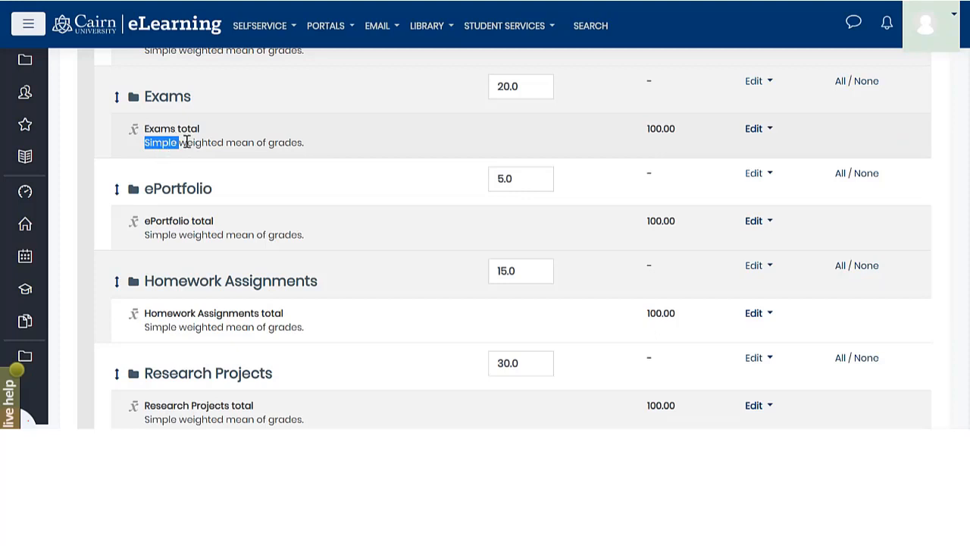
{"action": "left_click", "coordinate": [173, 147]}
{"action": "double_click", "coordinate": [174, 147]}
{"action": "double_click", "coordinate": [179, 96]}
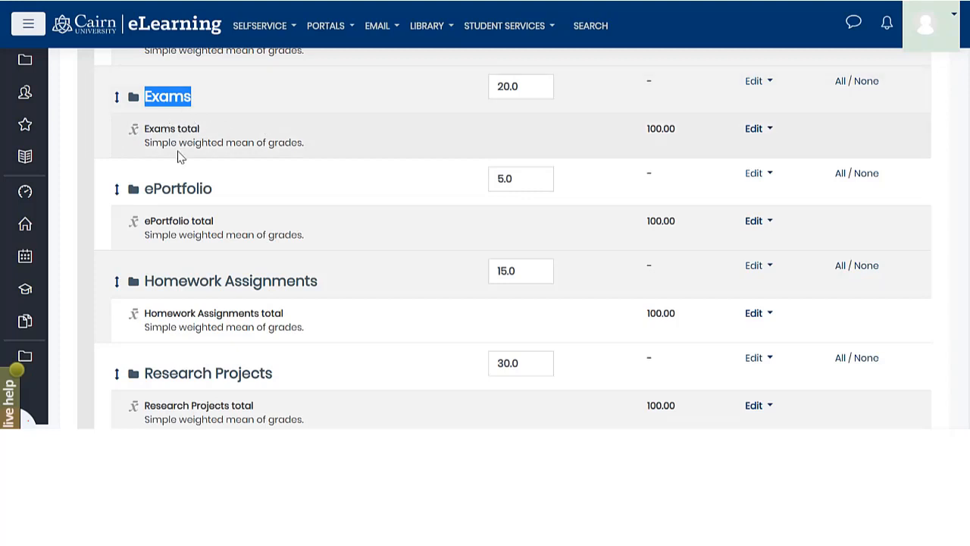
{"action": "left_click_drag", "start_coordinate": [168, 143], "coordinate": [140, 156]}
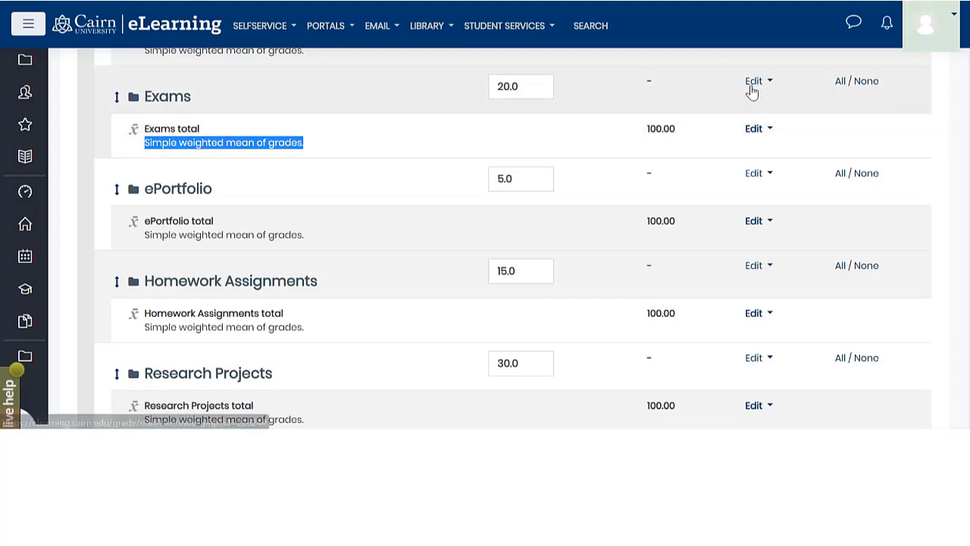
{"action": "left_click", "coordinate": [220, 95]}
{"action": "left_click_drag", "start_coordinate": [224, 94], "coordinate": [154, 97]}
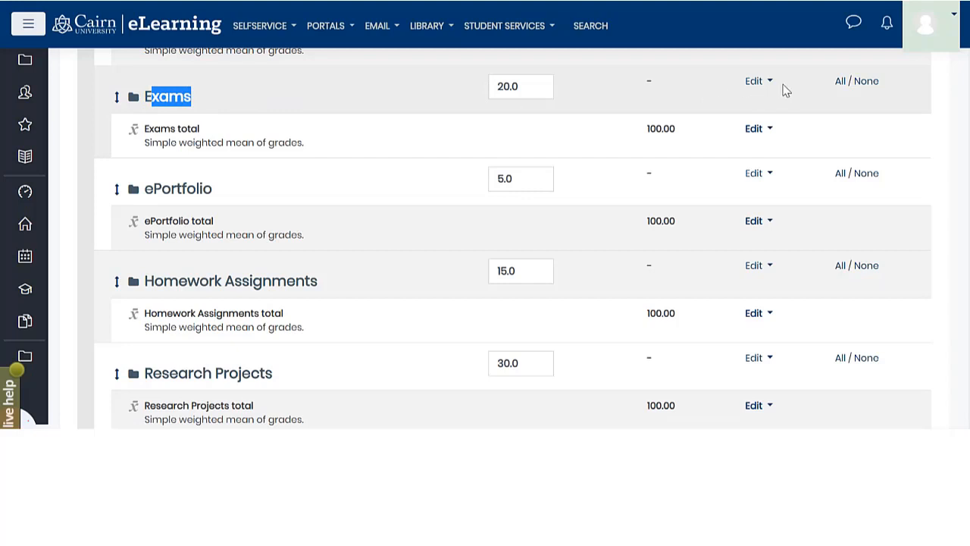
Open the Exams category settings and check its Aggregation options
{"action": "left_click", "coordinate": [754, 82]}
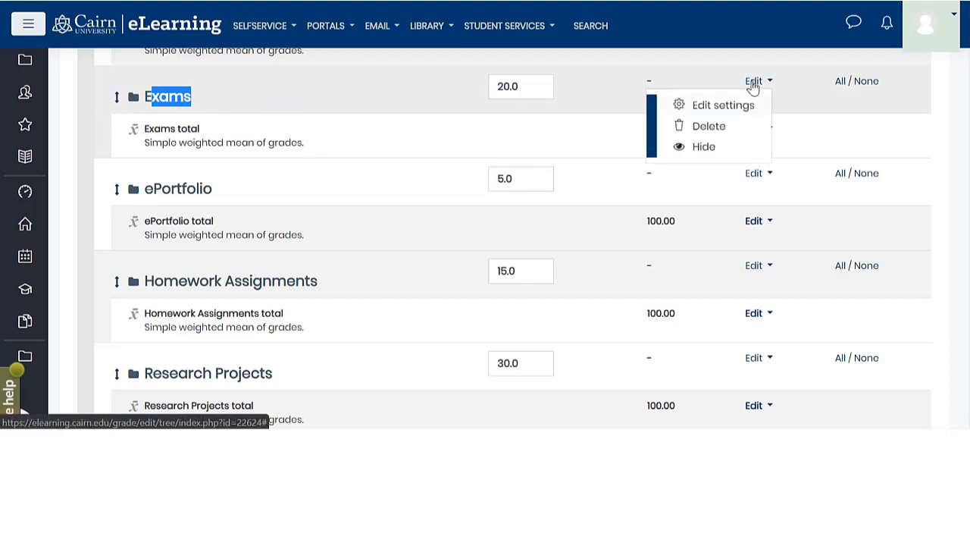
{"action": "left_click", "coordinate": [711, 111]}
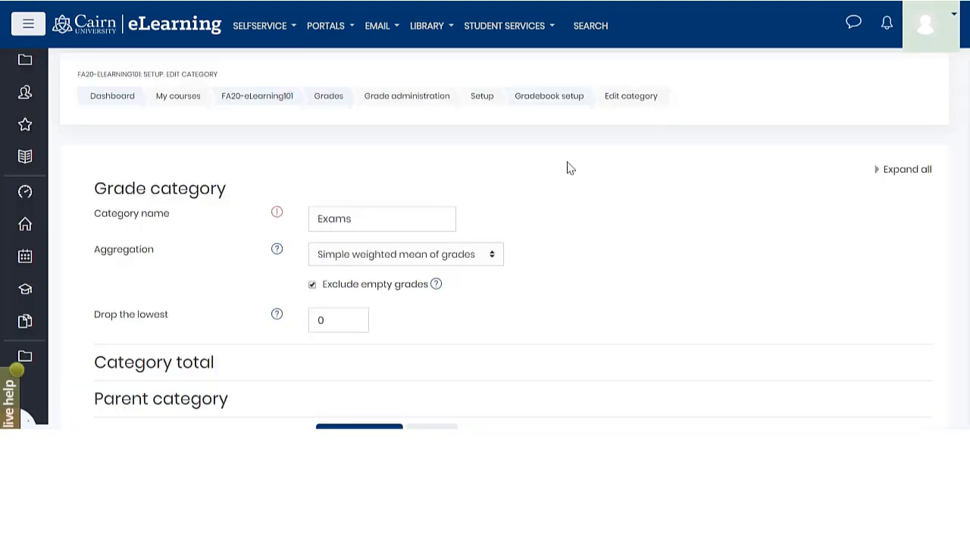
{"action": "left_click", "coordinate": [348, 262]}
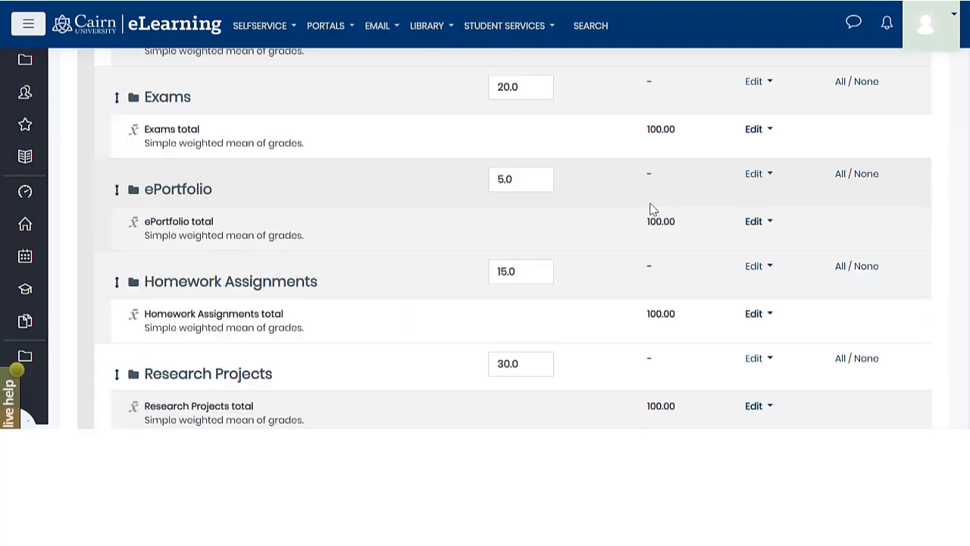
Save the gradebook setup with its category weights
{"action": "scroll", "coordinate": [477, 264], "scroll_direction": "down", "scroll_amount": 3}
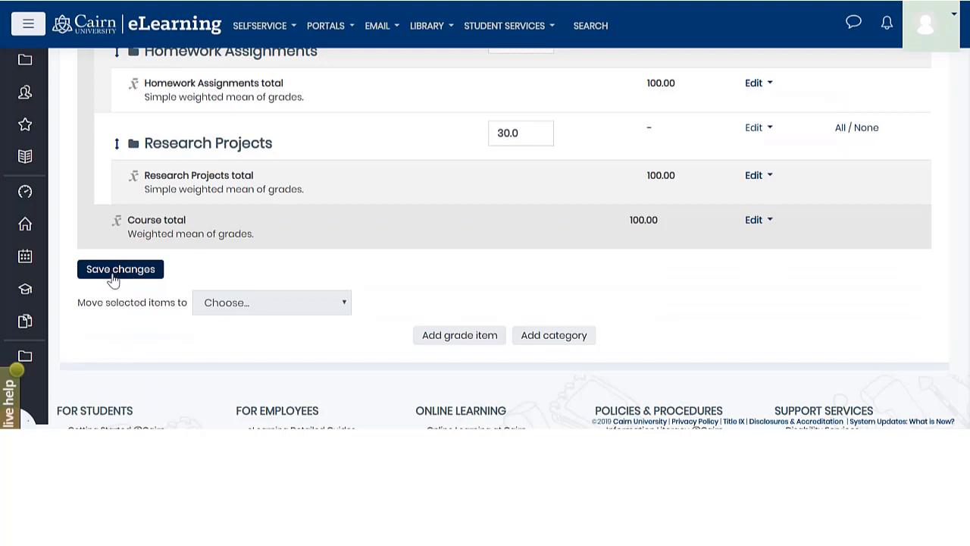
{"action": "left_click", "coordinate": [116, 279]}
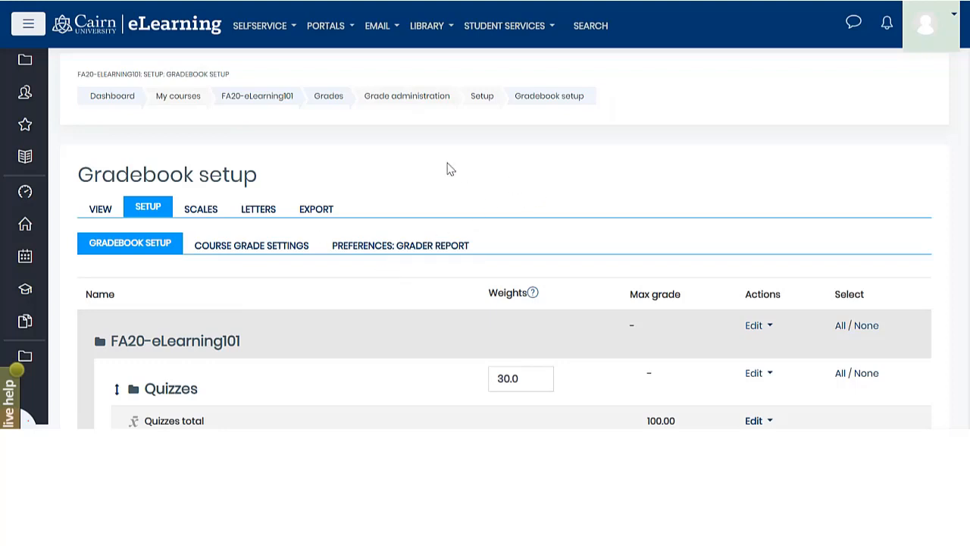
Examine the course's grade letters table, reading the highest and lowest percentages for each letter from A to F
{"action": "left_click", "coordinate": [263, 214]}
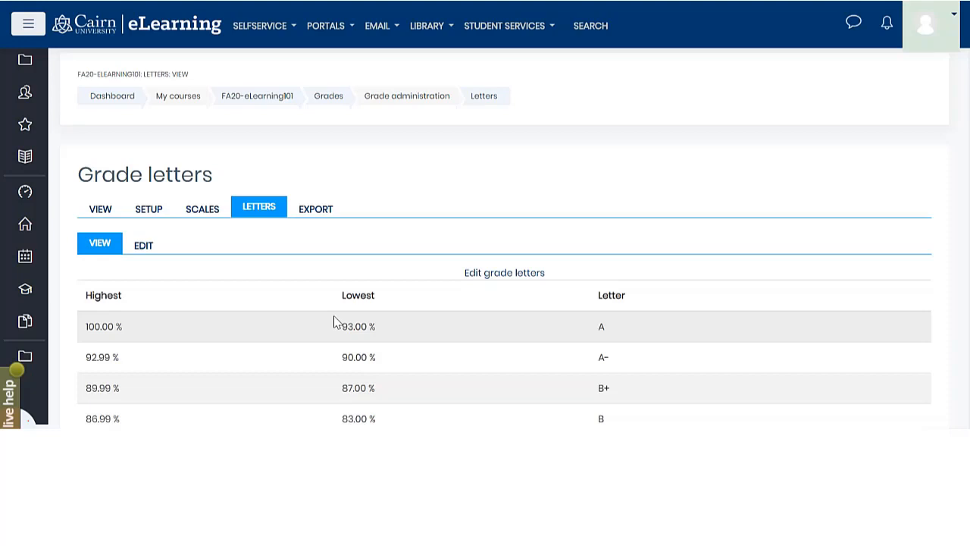
{"action": "left_click_drag", "start_coordinate": [385, 336], "coordinate": [339, 338]}
{"action": "left_click_drag", "start_coordinate": [609, 335], "coordinate": [589, 335]}
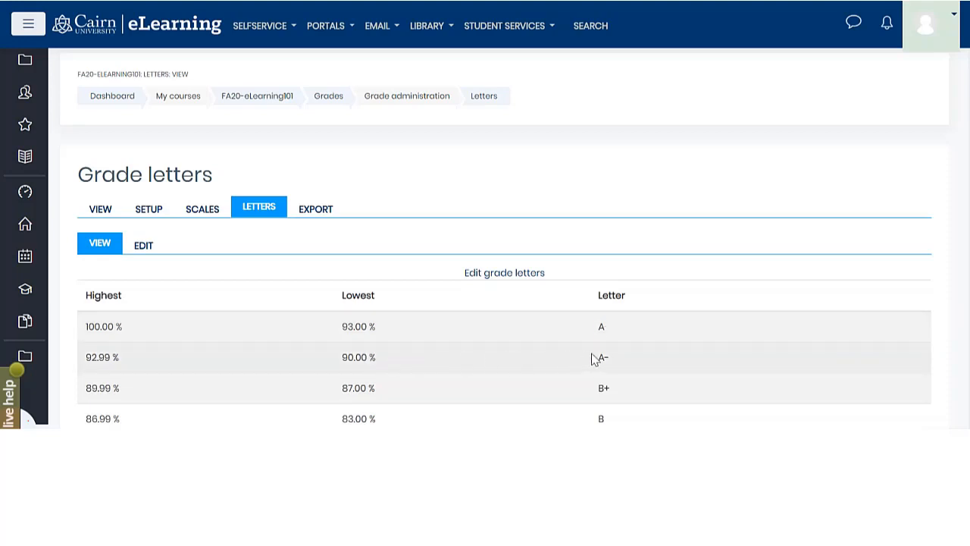
{"action": "left_click_drag", "start_coordinate": [385, 364], "coordinate": [371, 338]}
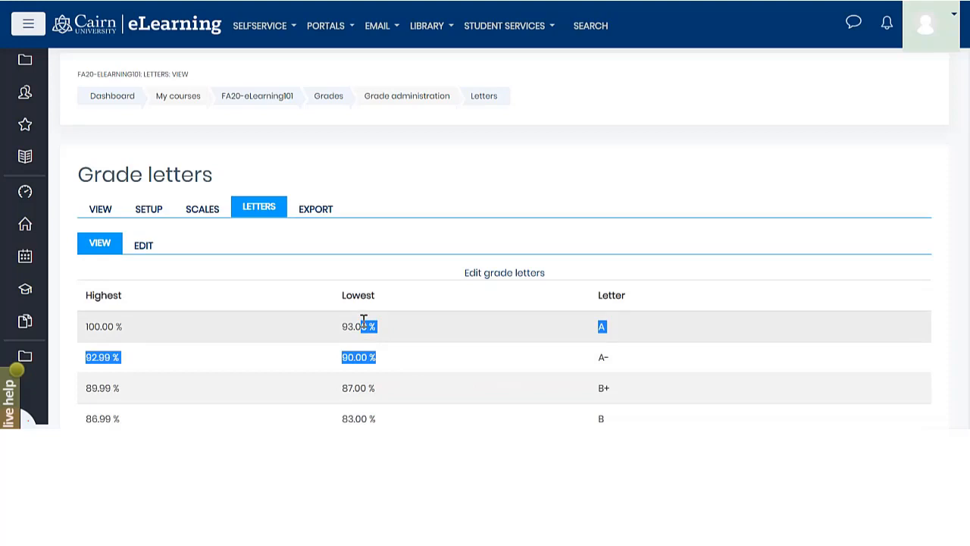
{"action": "left_click", "coordinate": [600, 362]}
{"action": "scroll", "coordinate": [548, 346], "scroll_direction": "down", "scroll_amount": 3}
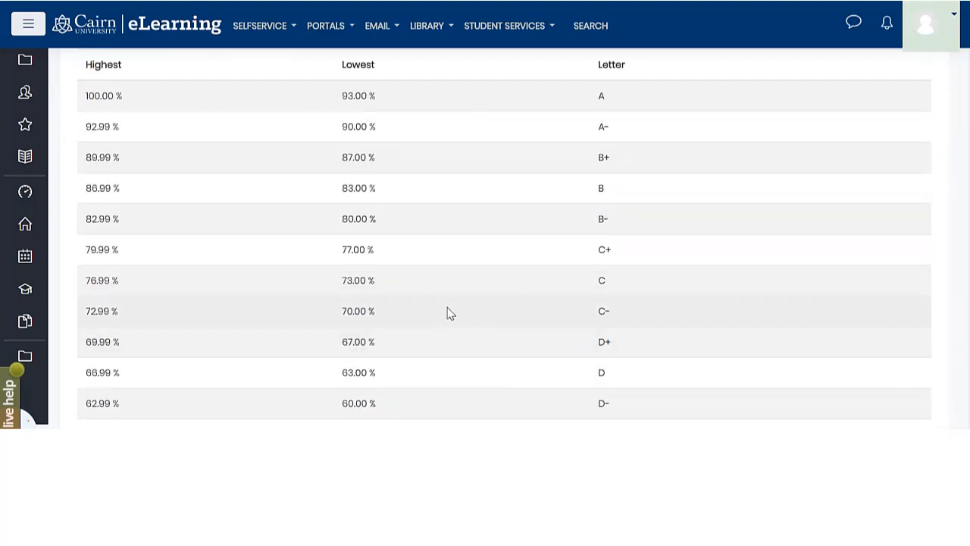
{"action": "scroll", "coordinate": [425, 292], "scroll_direction": "down", "scroll_amount": 1}
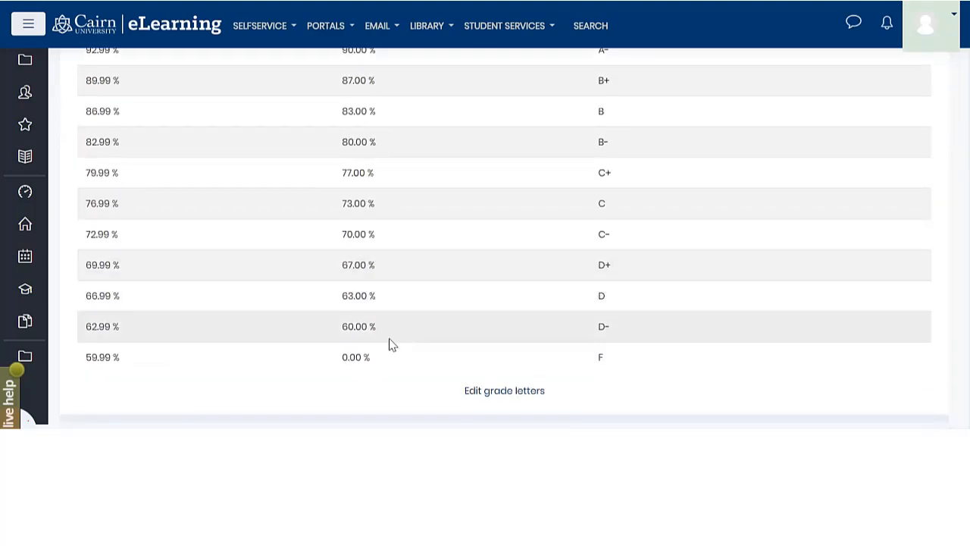
{"action": "scroll", "coordinate": [395, 318], "scroll_direction": "up", "scroll_amount": 2}
{"action": "scroll", "coordinate": [394, 288], "scroll_direction": "up", "scroll_amount": 2}
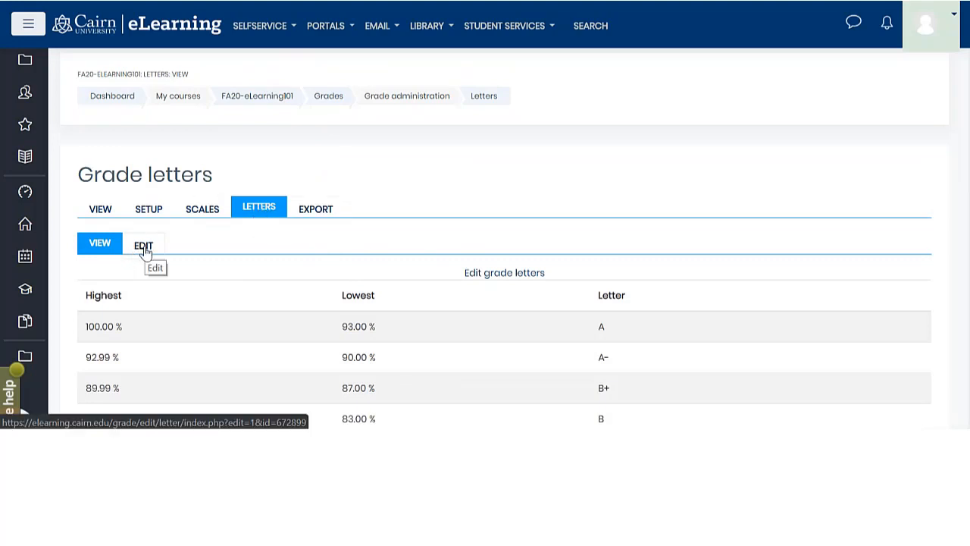
Override the site defaults for the course's grade letters and save the grade letter settings
{"action": "left_click", "coordinate": [492, 274]}
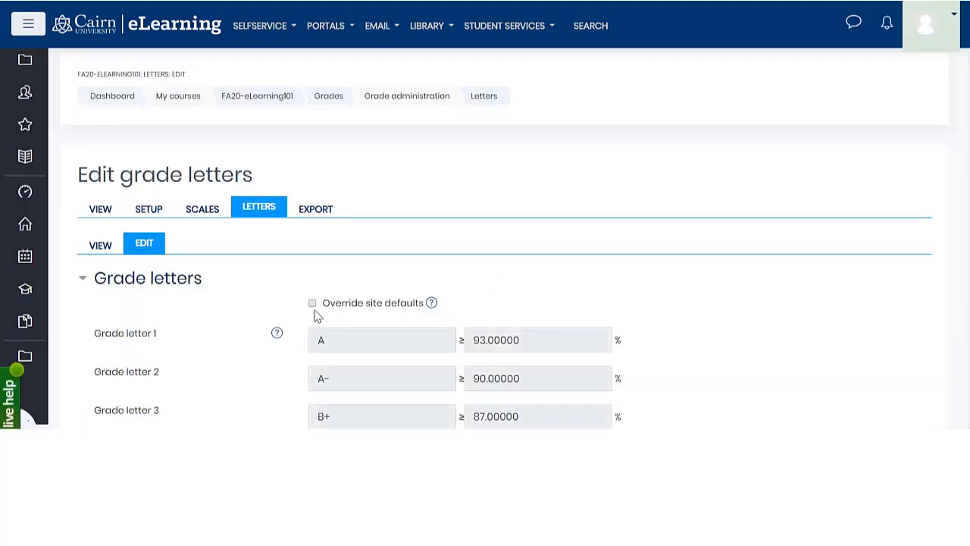
{"action": "left_click", "coordinate": [312, 303]}
{"action": "left_click", "coordinate": [482, 343]}
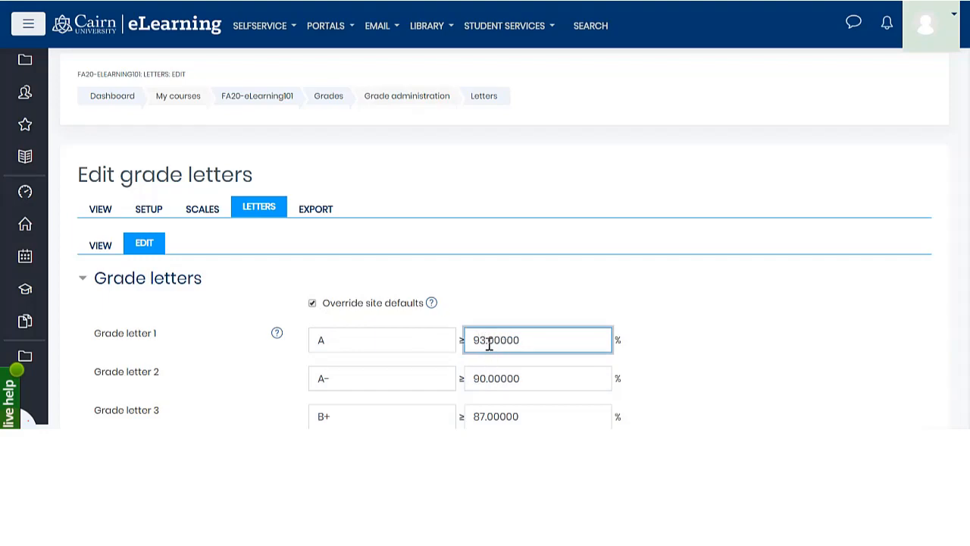
{"action": "left_click", "coordinate": [279, 170]}
{"action": "scroll", "coordinate": [418, 297], "scroll_direction": "down", "scroll_amount": 12}
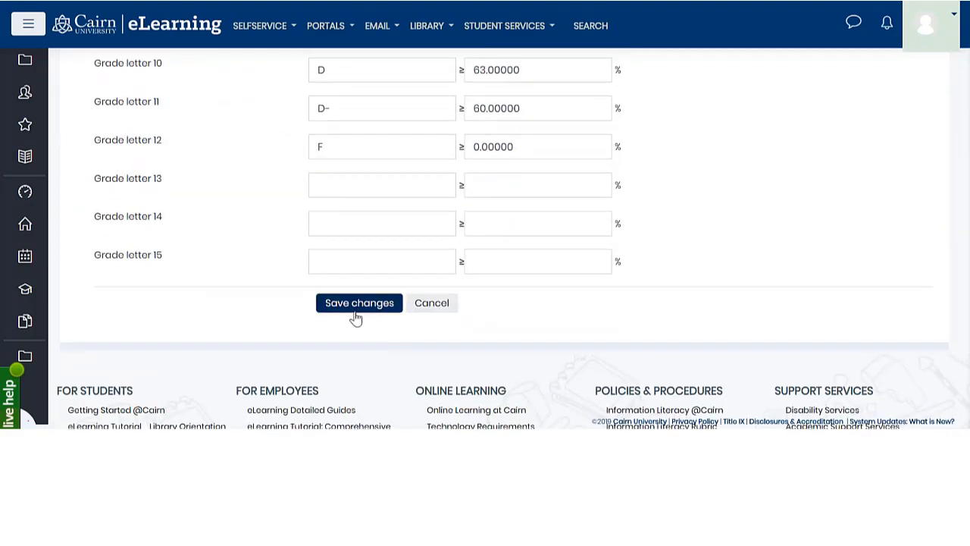
{"action": "scroll", "coordinate": [306, 102], "scroll_direction": "up", "scroll_amount": 2}
{"action": "left_click", "coordinate": [365, 188]}
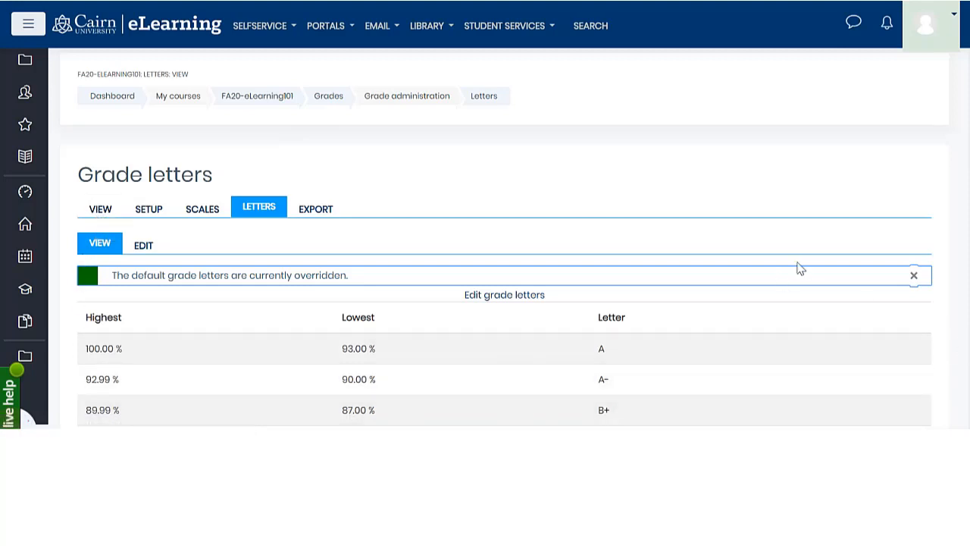
Check the category columns in the grader report and return to the FA20-eLearning101 course page
{"action": "left_click", "coordinate": [91, 215]}
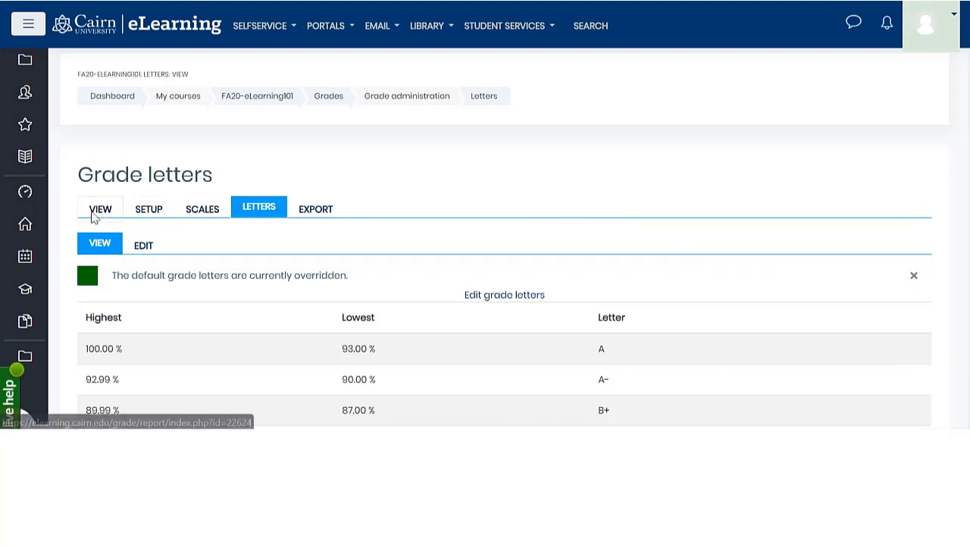
{"action": "scroll", "coordinate": [709, 333], "scroll_direction": "down", "scroll_amount": 3}
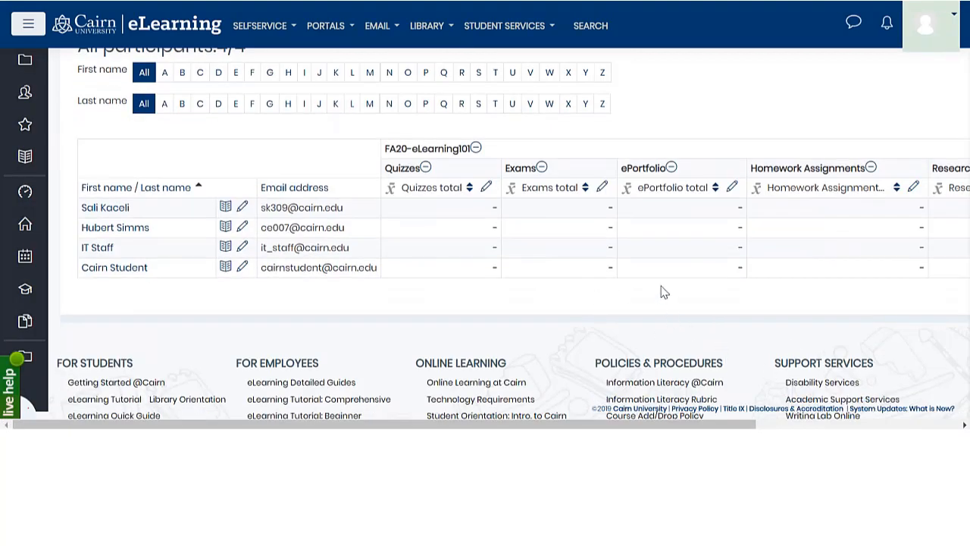
{"action": "scroll", "coordinate": [659, 292], "scroll_direction": "up", "scroll_amount": 2}
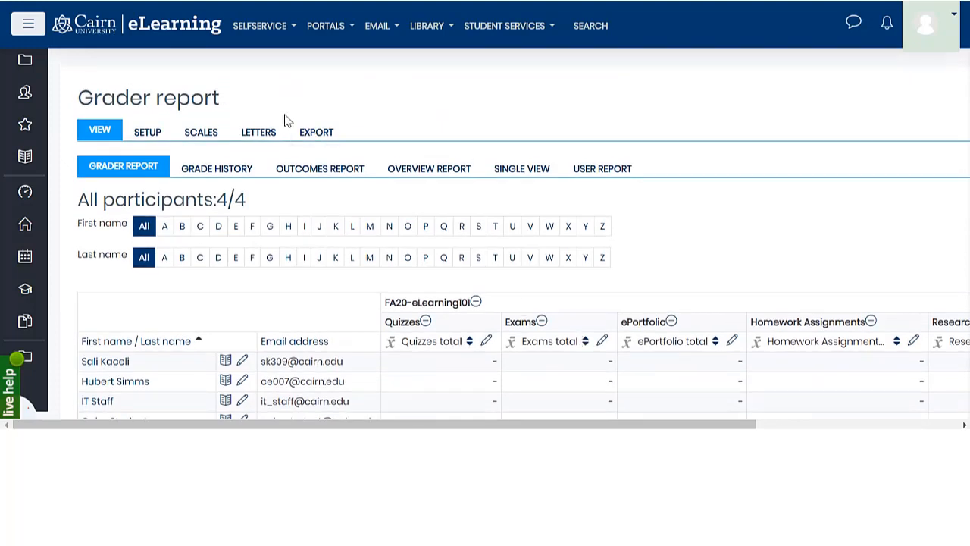
{"action": "scroll", "coordinate": [286, 121], "scroll_direction": "up", "scroll_amount": 1}
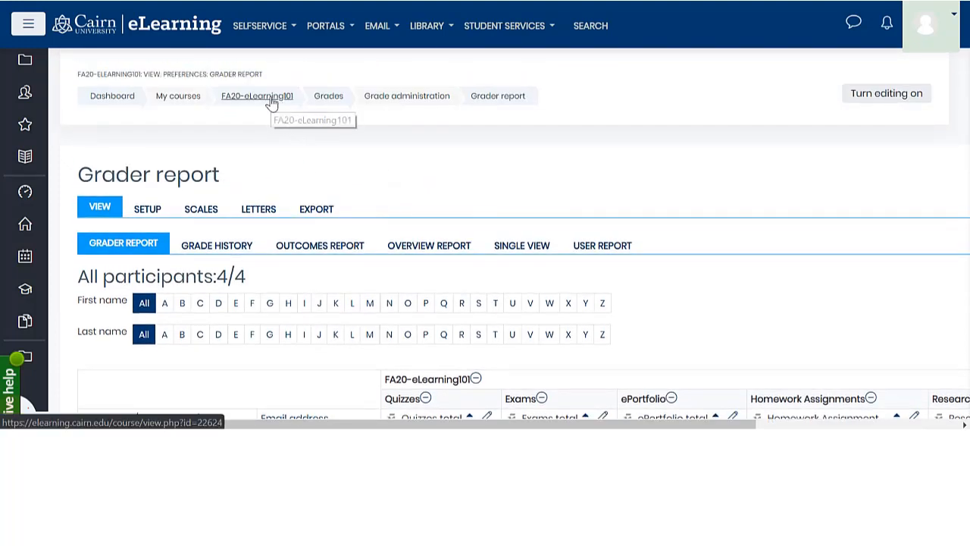
{"action": "left_click", "coordinate": [272, 102]}
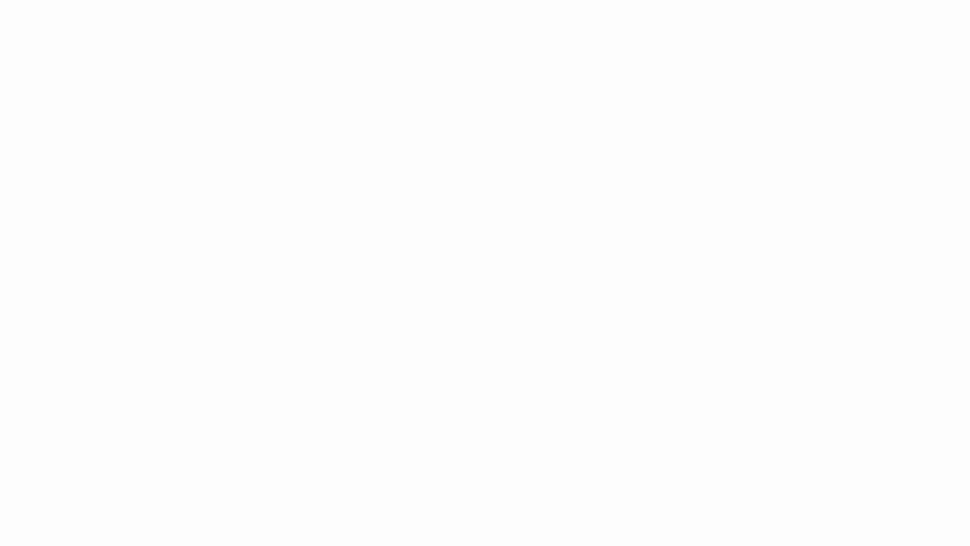